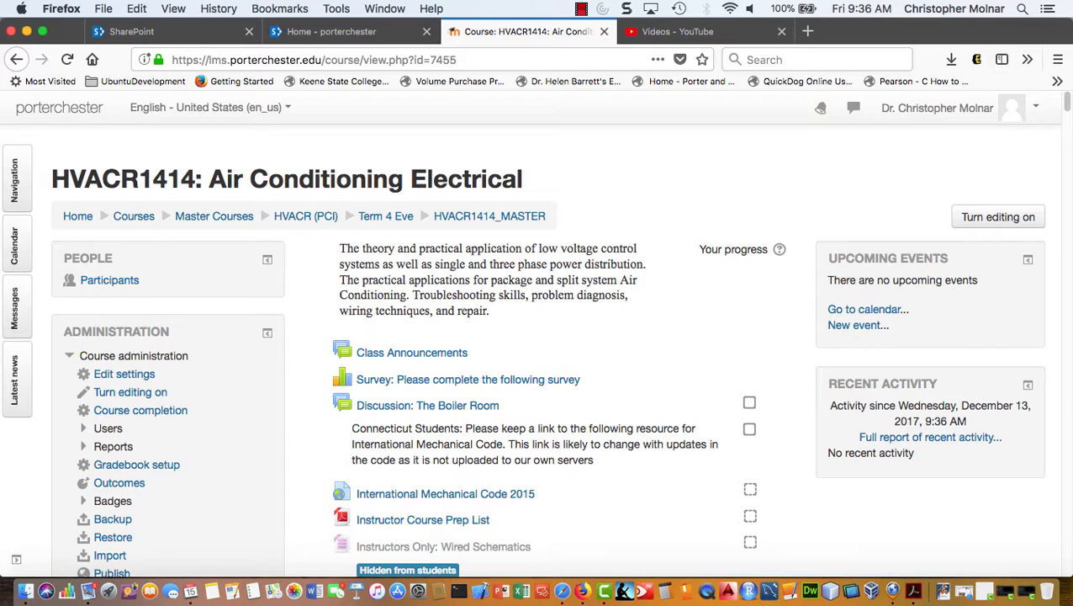
Open the course section Electrical Safety, Wiring And IRC Terminology and turn on editing
{"action": "scroll", "coordinate": [635, 387], "scroll_direction": "down", "scroll_amount": 5}
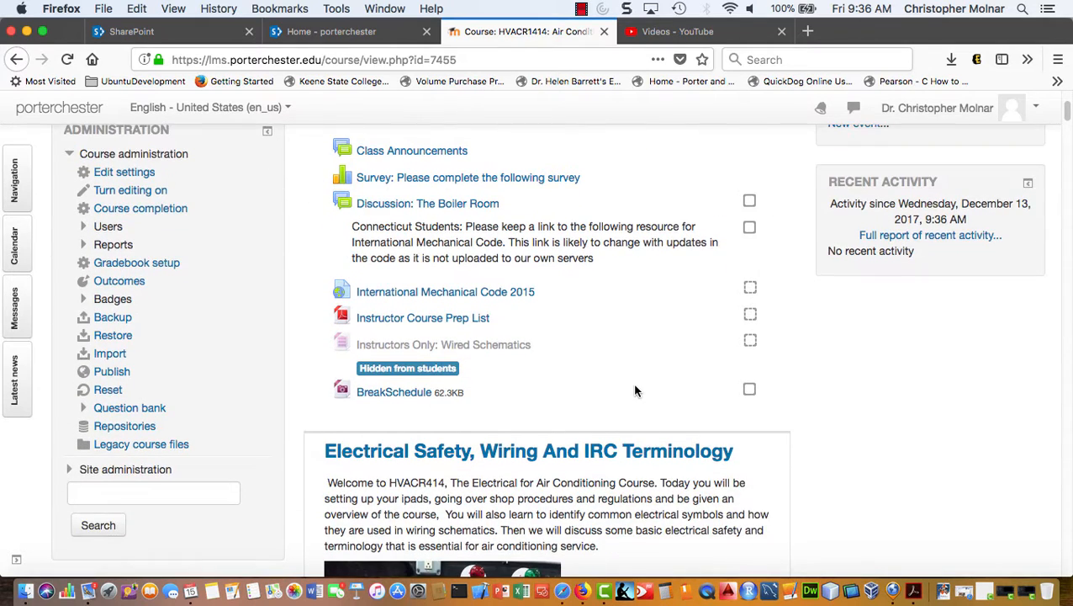
{"action": "scroll", "coordinate": [635, 390], "scroll_direction": "down", "scroll_amount": 5}
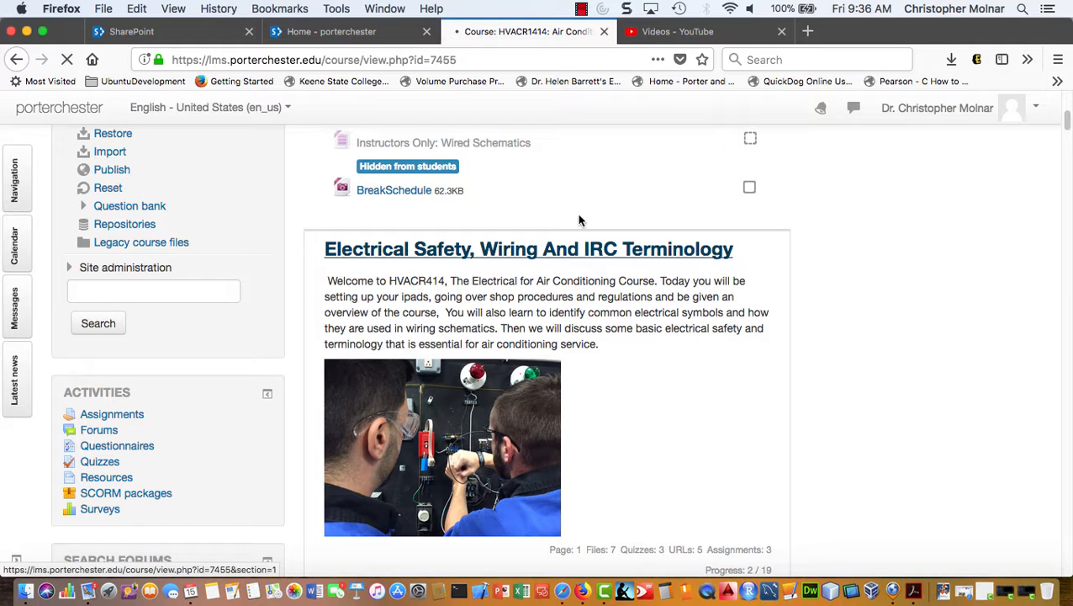
{"action": "left_click", "coordinate": [586, 250]}
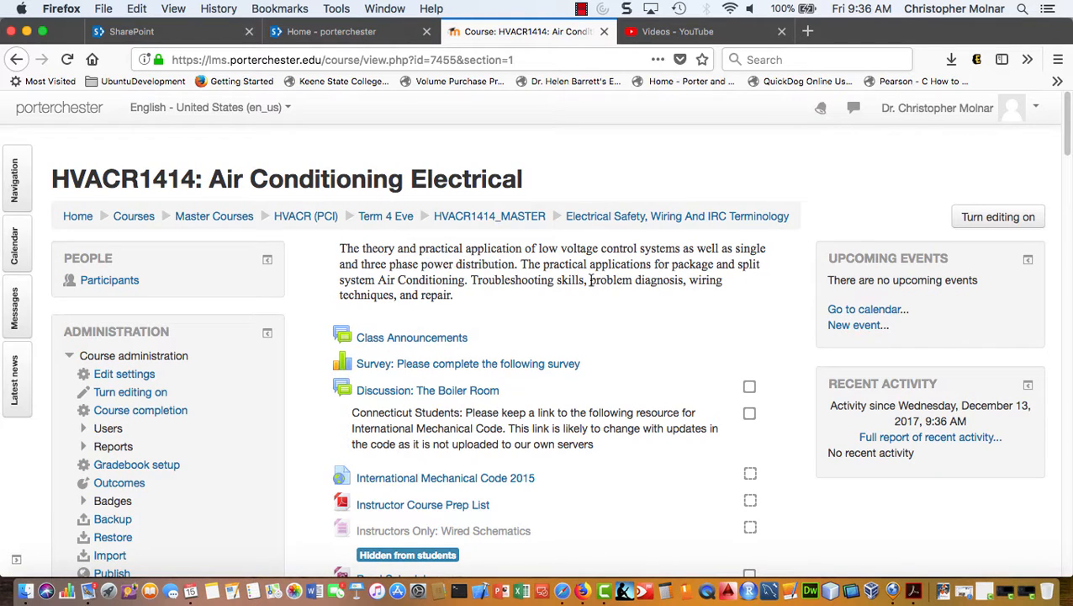
{"action": "left_click", "coordinate": [1013, 218]}
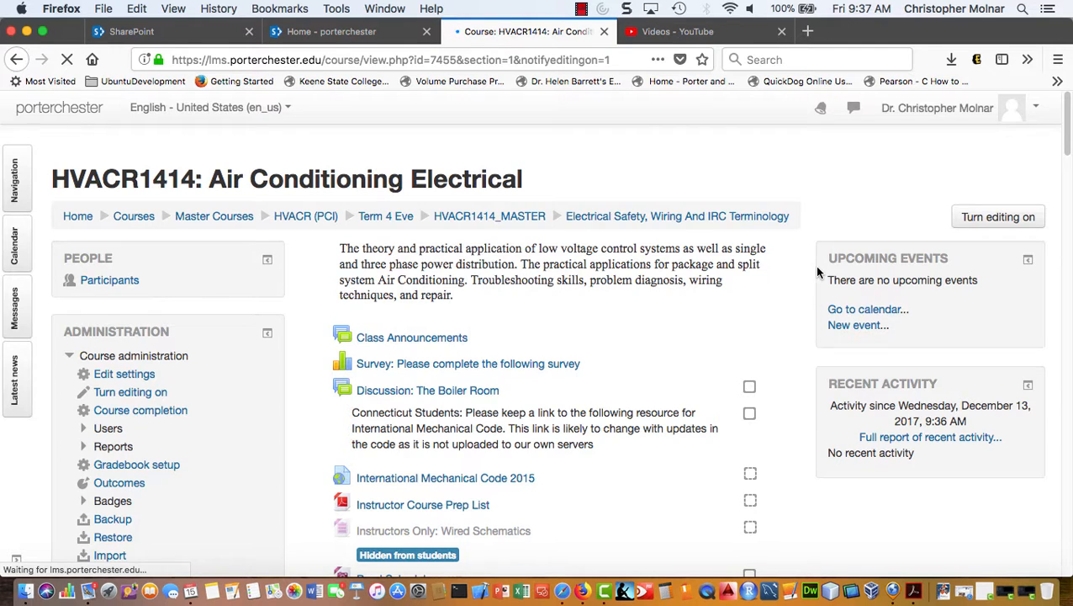
Add a Glossary activity to the Electrical Safety, Wiring And IRC Terminology section
{"action": "scroll", "coordinate": [614, 341], "scroll_direction": "down", "scroll_amount": 5}
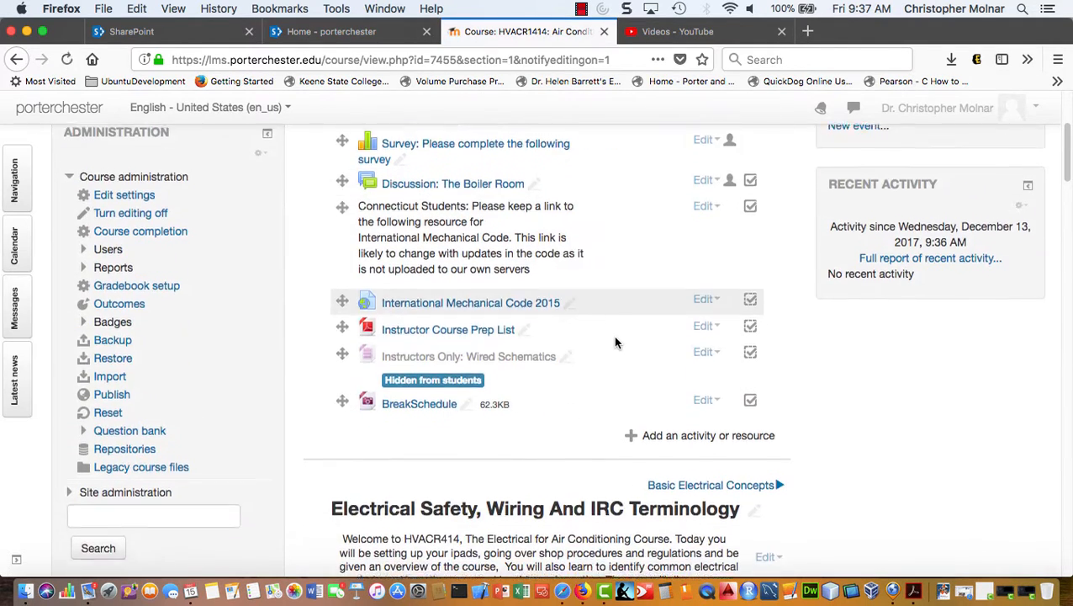
{"action": "scroll", "coordinate": [673, 423], "scroll_direction": "down", "scroll_amount": 13}
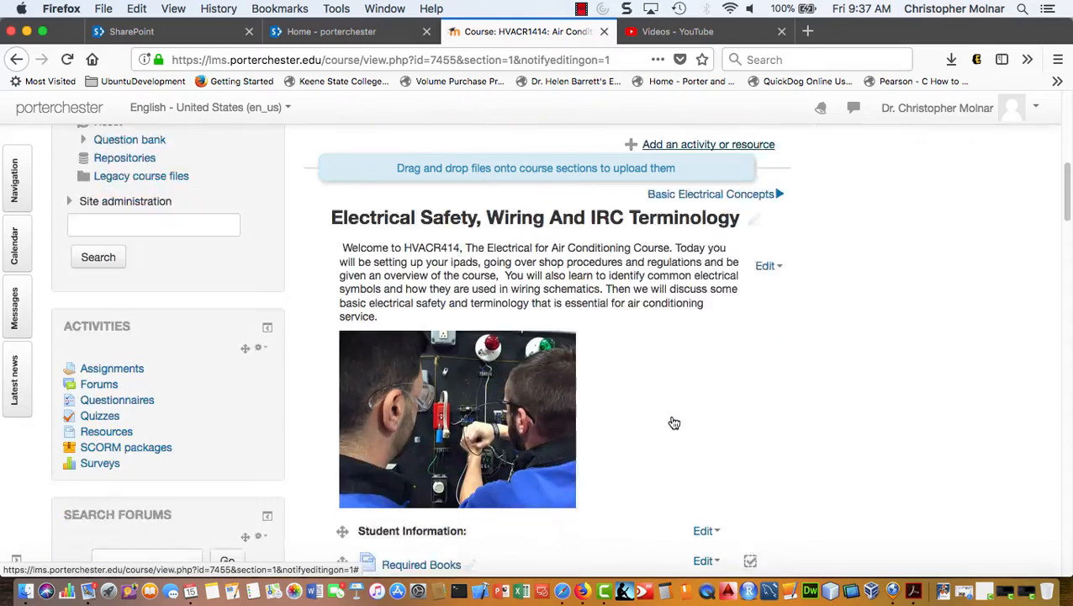
{"action": "scroll", "coordinate": [673, 422], "scroll_direction": "down", "scroll_amount": 10}
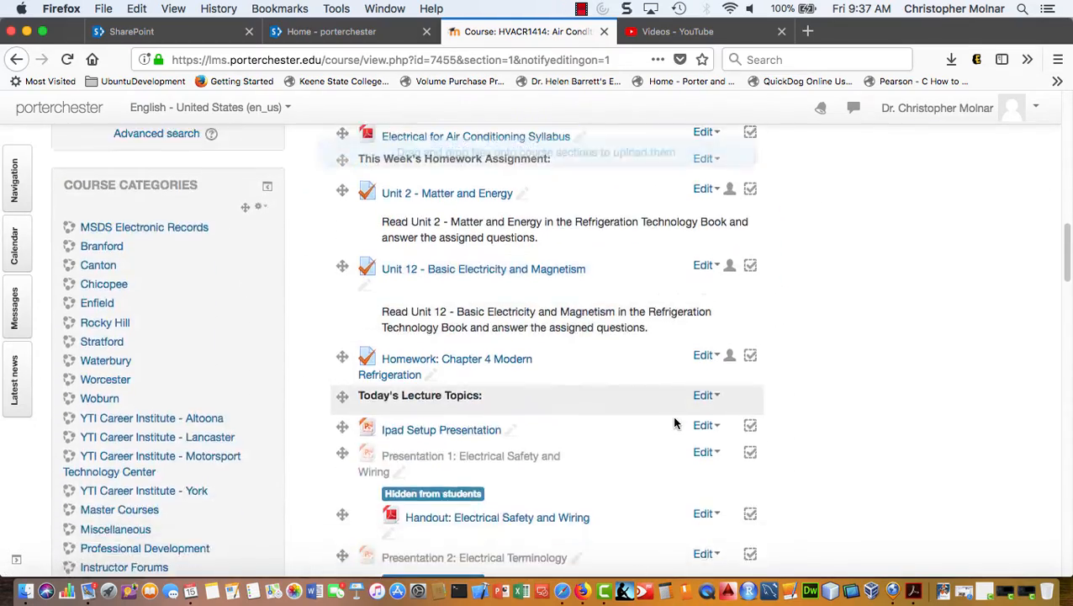
{"action": "scroll", "coordinate": [674, 422], "scroll_direction": "down", "scroll_amount": 2}
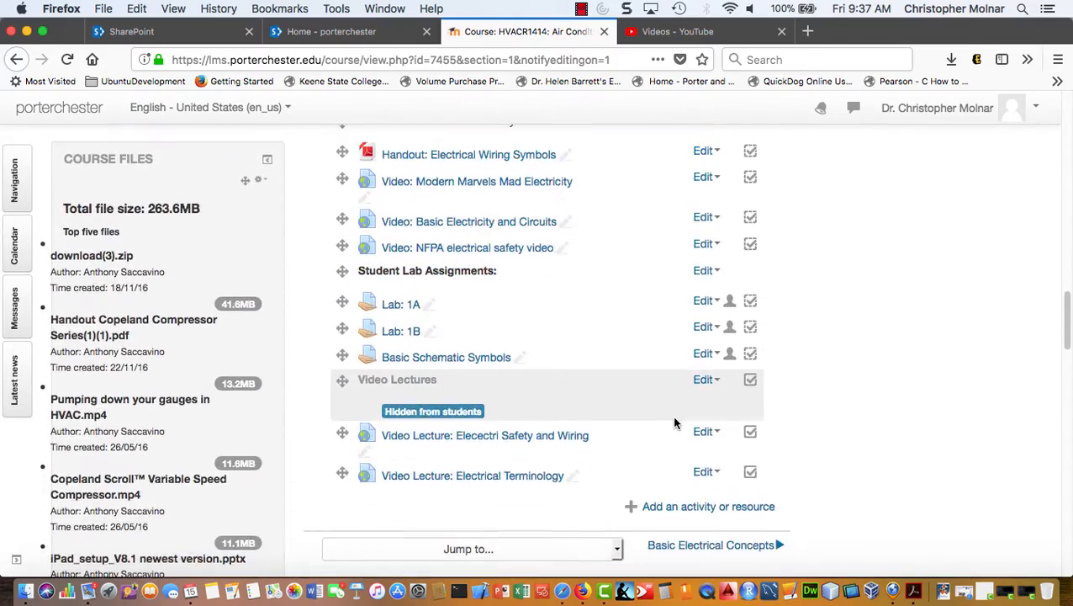
{"action": "left_click", "coordinate": [701, 495]}
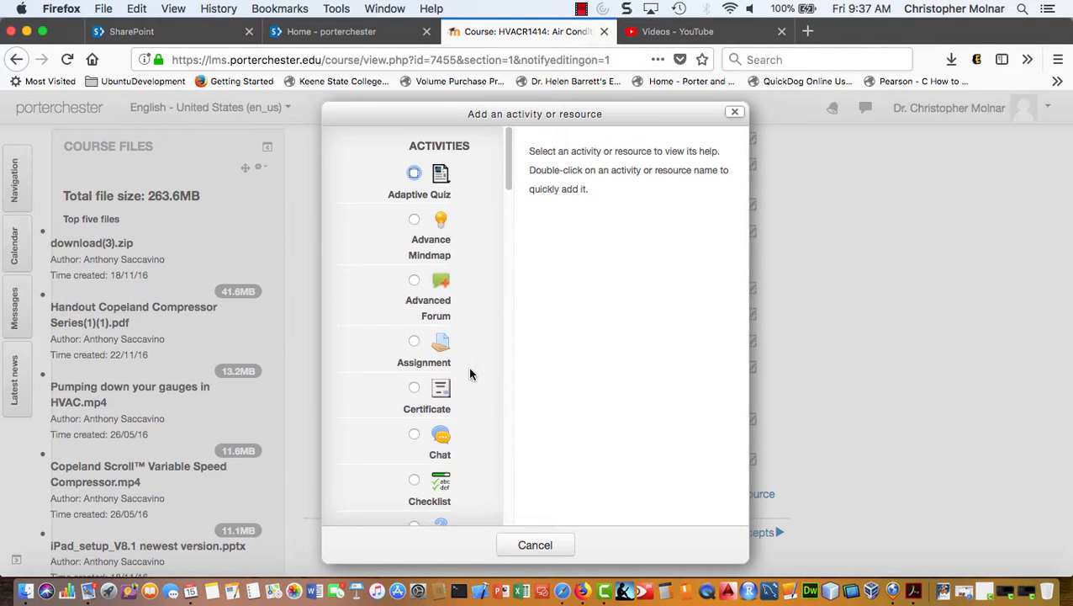
{"action": "scroll", "coordinate": [470, 370], "scroll_direction": "down", "scroll_amount": 5}
{"action": "scroll", "coordinate": [469, 375], "scroll_direction": "down", "scroll_amount": 8}
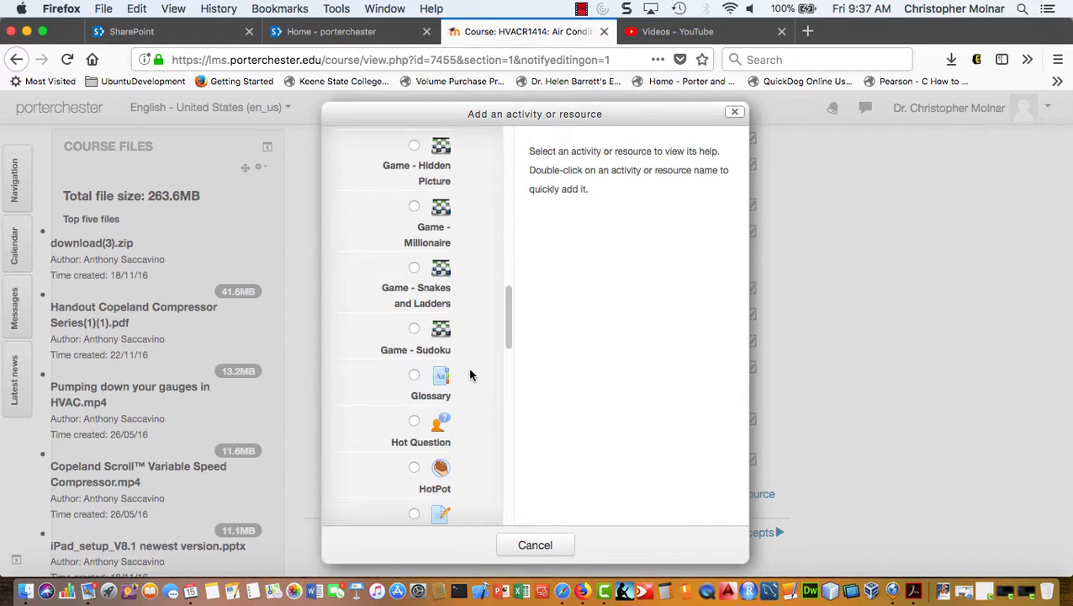
{"action": "scroll", "coordinate": [469, 374], "scroll_direction": "down", "scroll_amount": 1}
{"action": "left_click", "coordinate": [415, 367]}
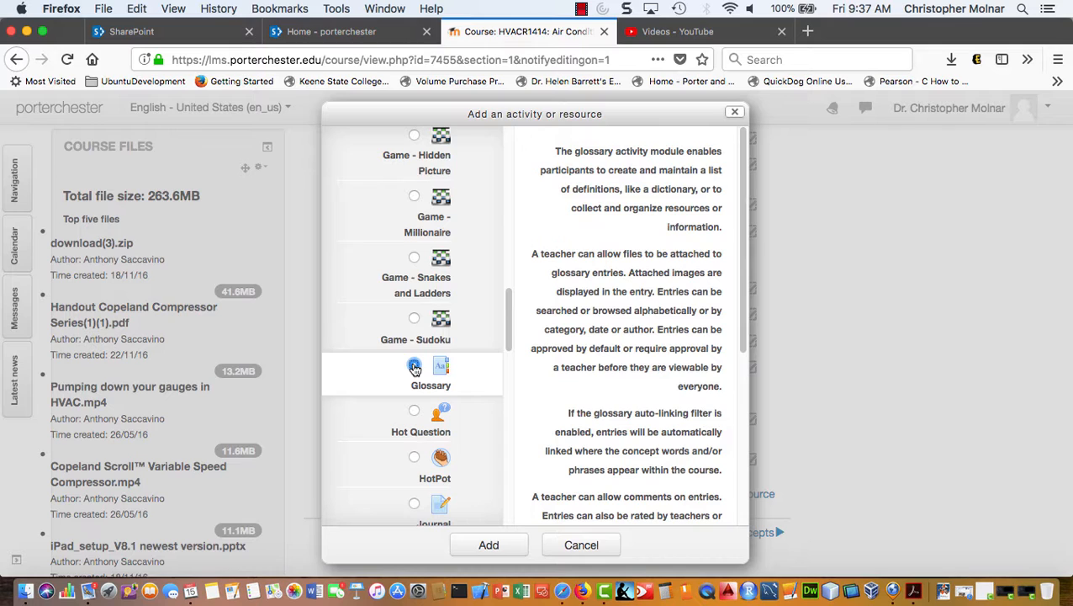
{"action": "scroll", "coordinate": [414, 368], "scroll_direction": "down", "scroll_amount": 5}
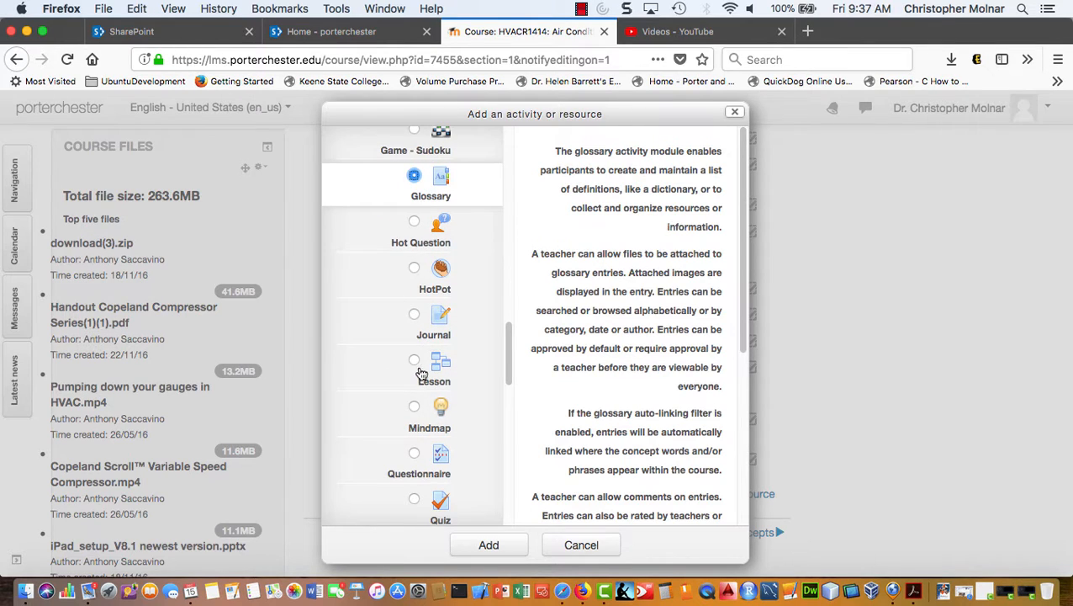
{"action": "left_click", "coordinate": [516, 558]}
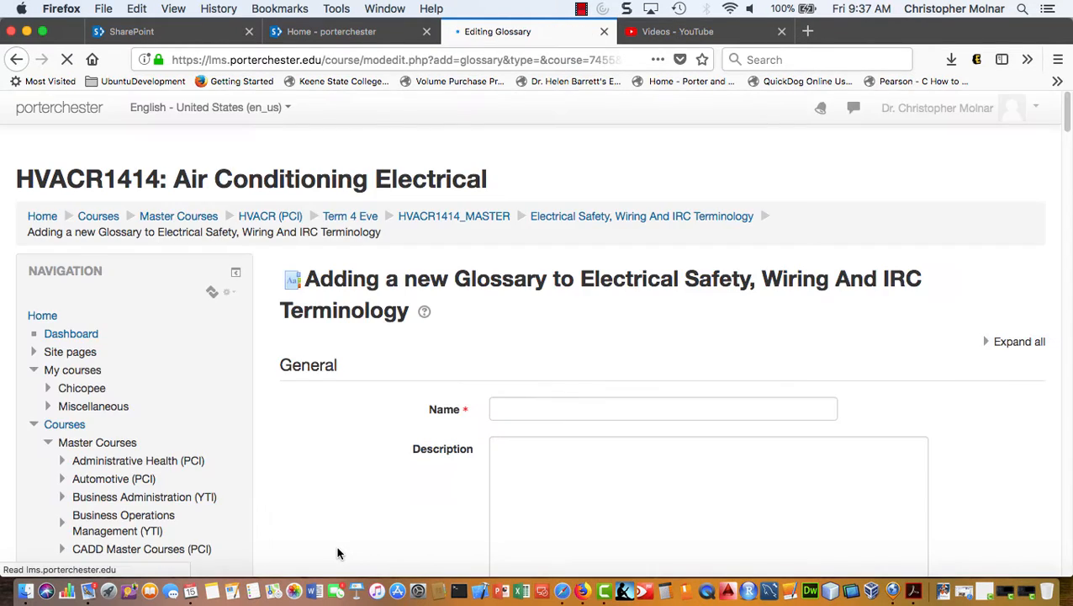
Name the new activity "Glossary: Basic Electrical Terms"
{"action": "left_click", "coordinate": [567, 409]}
{"action": "type", "text": "Gl"}
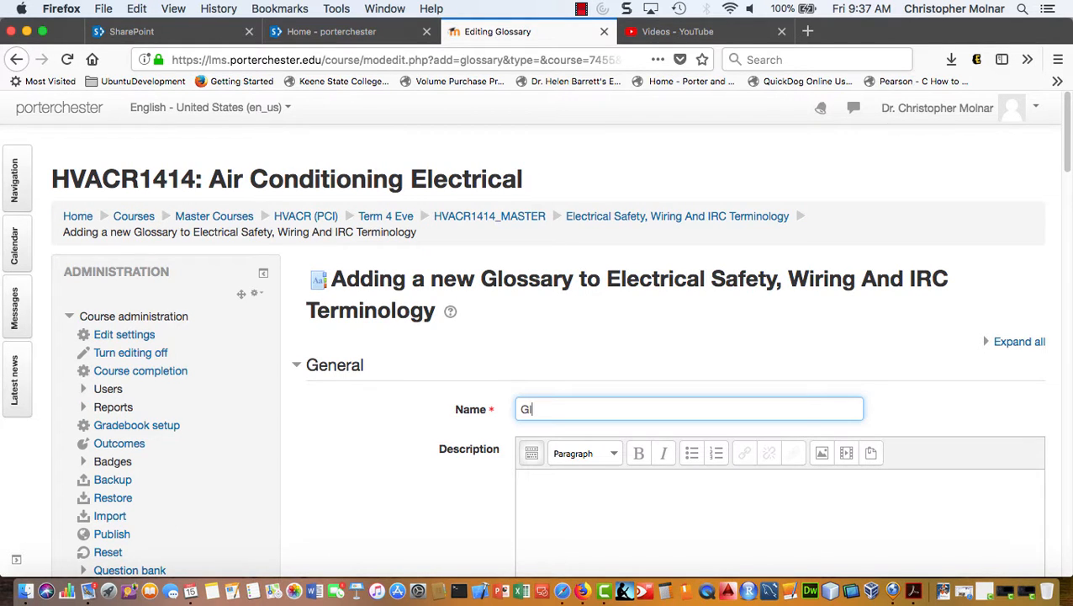
{"action": "type", "text": "ossary: Basic Electric"}
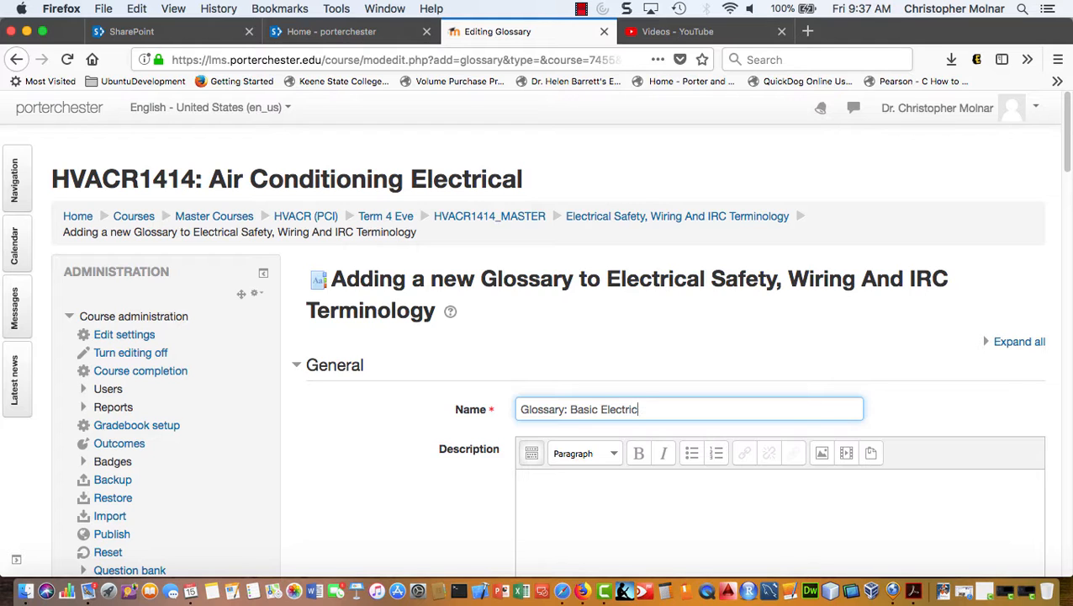
{"action": "type", "text": "al Terms"}
Read the help text for the Glossary type setting and close it
{"action": "scroll", "coordinate": [560, 497], "scroll_direction": "down", "scroll_amount": 5}
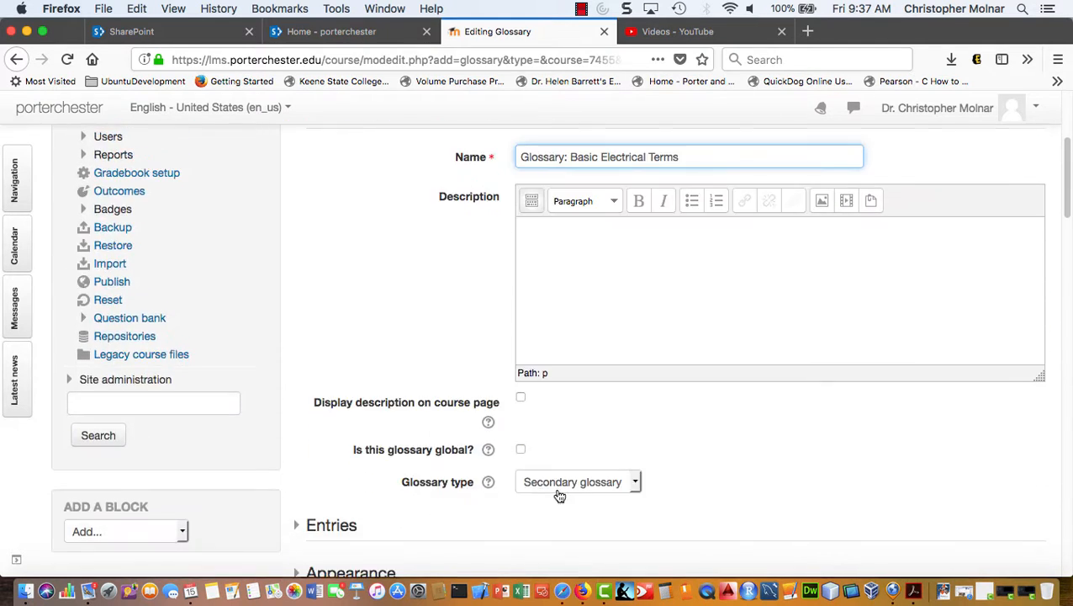
{"action": "left_click", "coordinate": [487, 484]}
{"action": "scroll", "coordinate": [749, 494], "scroll_direction": "down", "scroll_amount": 1}
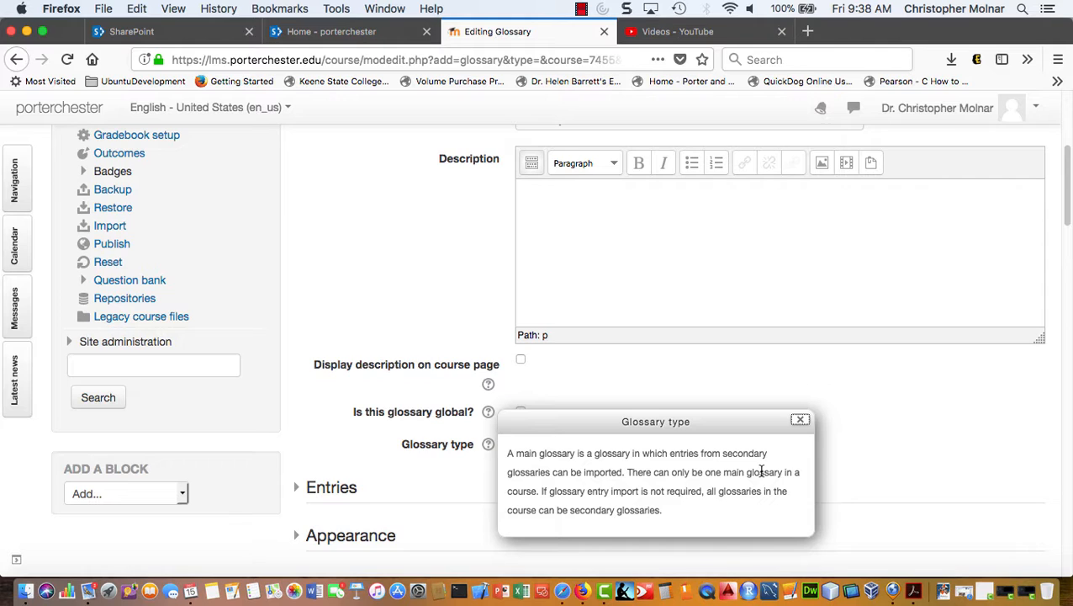
{"action": "left_click", "coordinate": [858, 479]}
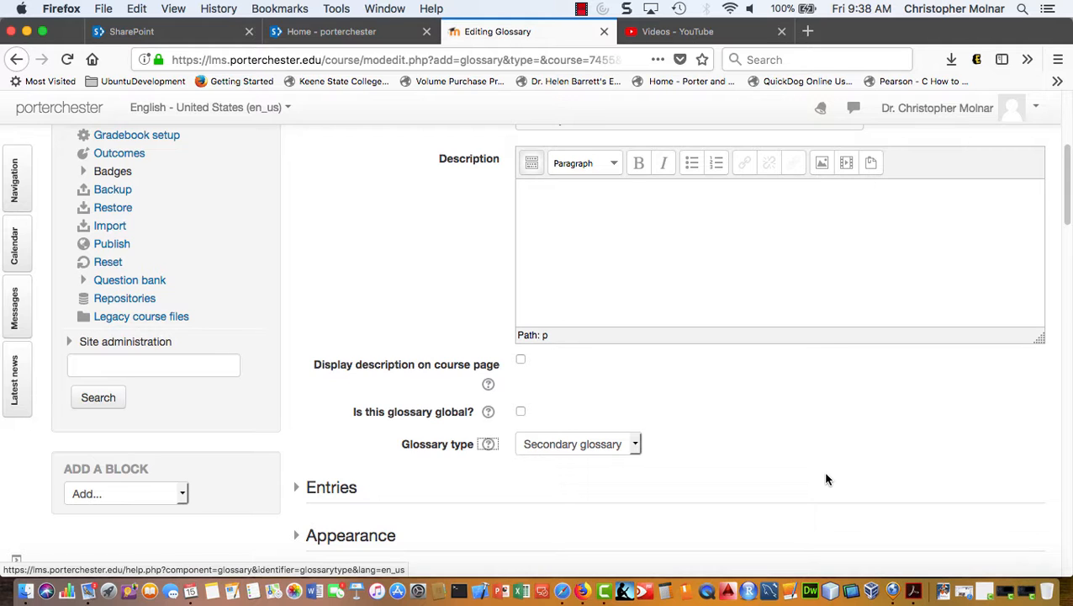
In the glossary's entry settings, set Approved by default to No and Always allow editing to Yes
{"action": "scroll", "coordinate": [599, 460], "scroll_direction": "down", "scroll_amount": 5}
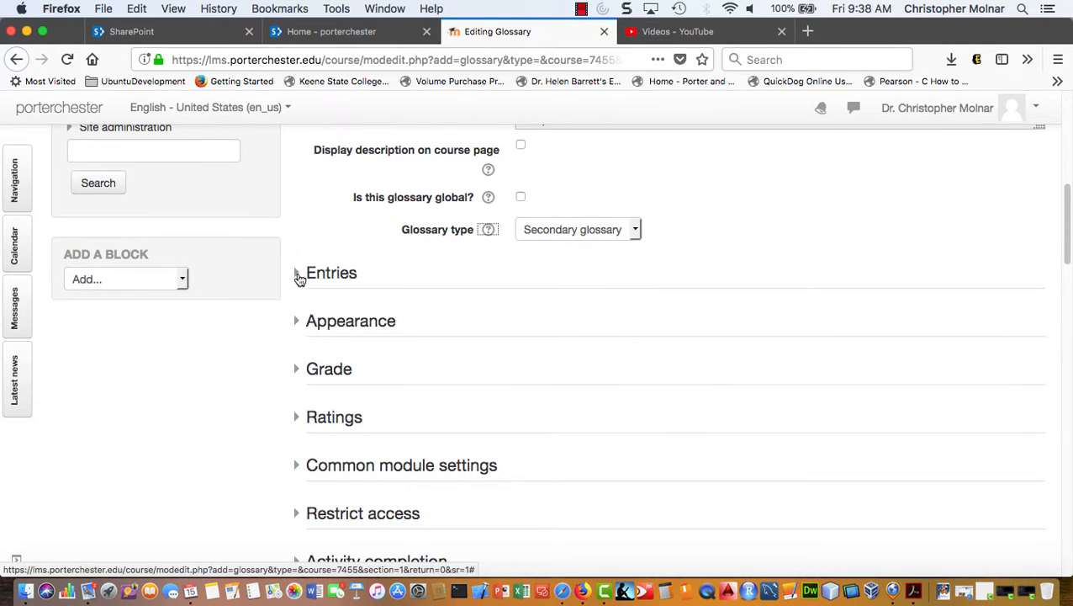
{"action": "left_click", "coordinate": [300, 272]}
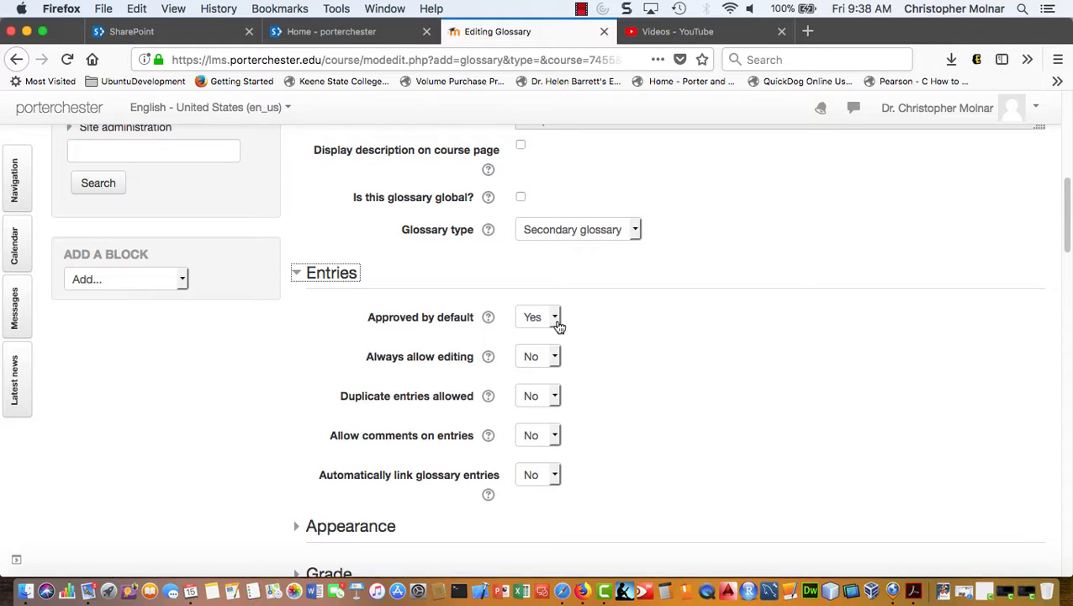
{"action": "left_click", "coordinate": [558, 325]}
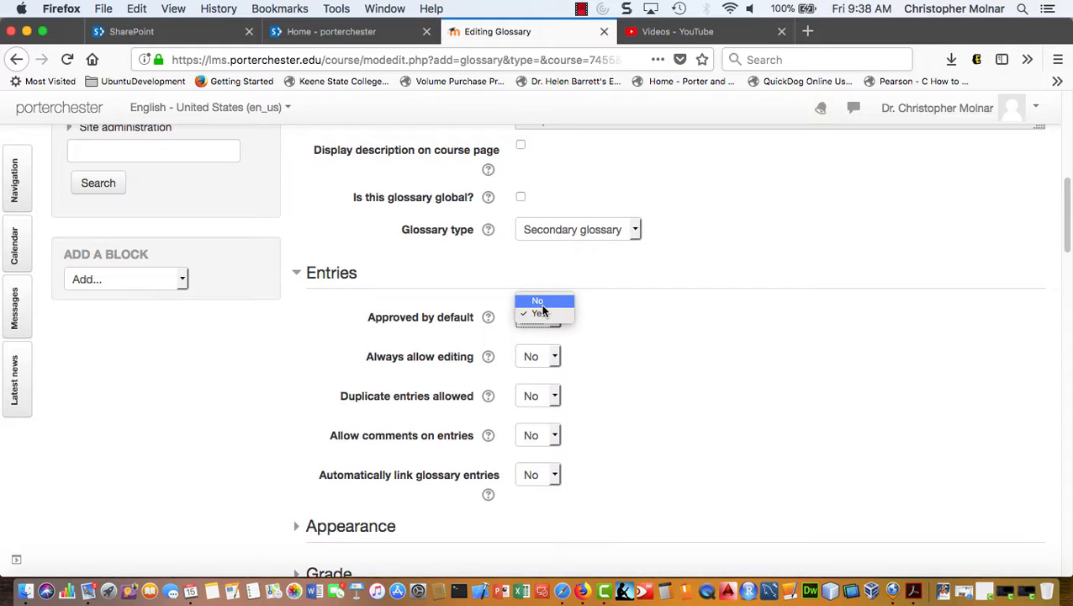
{"action": "left_click", "coordinate": [542, 306]}
{"action": "left_click", "coordinate": [555, 360]}
{"action": "left_click", "coordinate": [555, 361]}
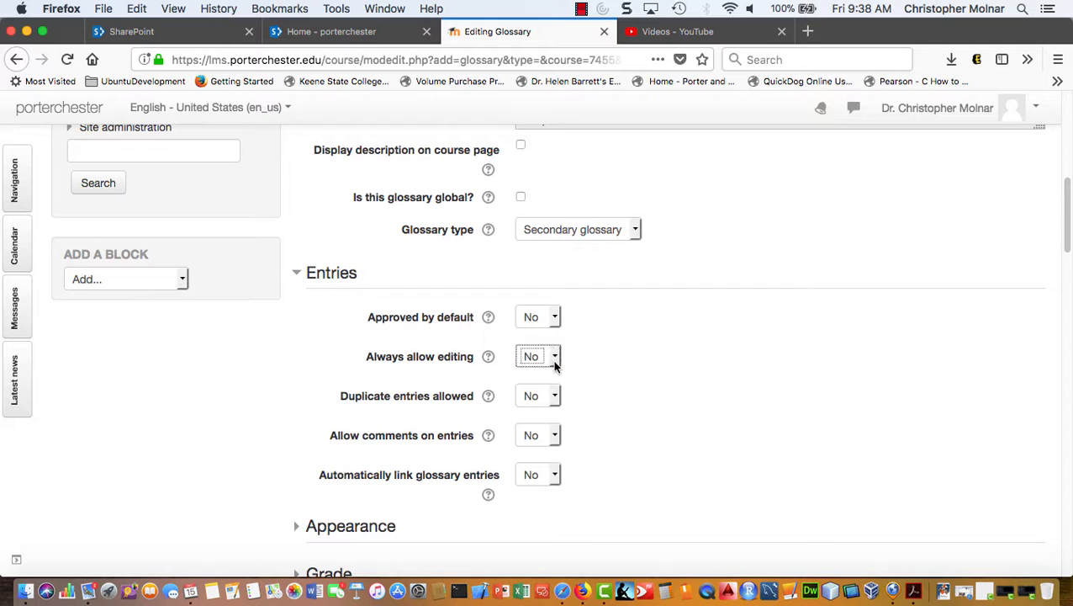
{"action": "left_click", "coordinate": [555, 361]}
{"action": "left_click", "coordinate": [546, 367]}
Keep Duplicate entries allowed at No and set Allow comments on entries to Yes
{"action": "left_click", "coordinate": [554, 400]}
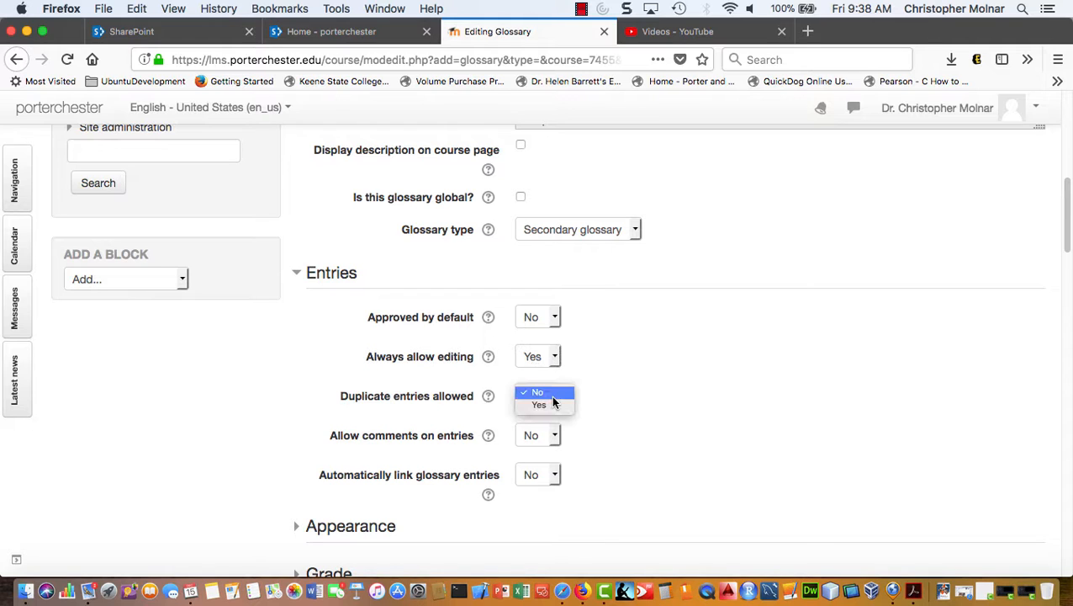
{"action": "left_click", "coordinate": [553, 397]}
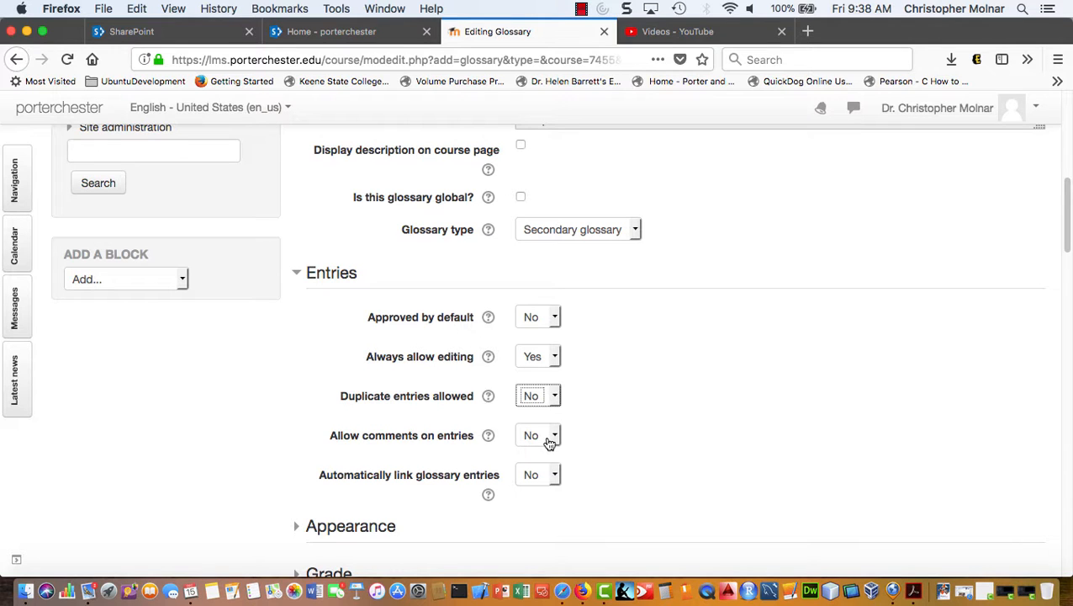
{"action": "left_click", "coordinate": [549, 442]}
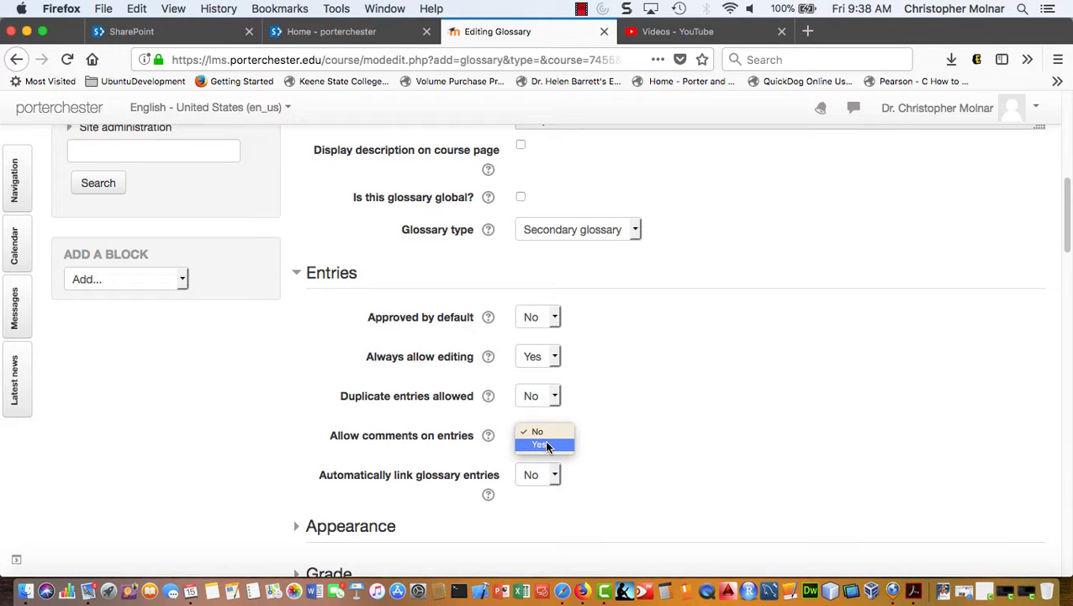
{"action": "left_click", "coordinate": [548, 444]}
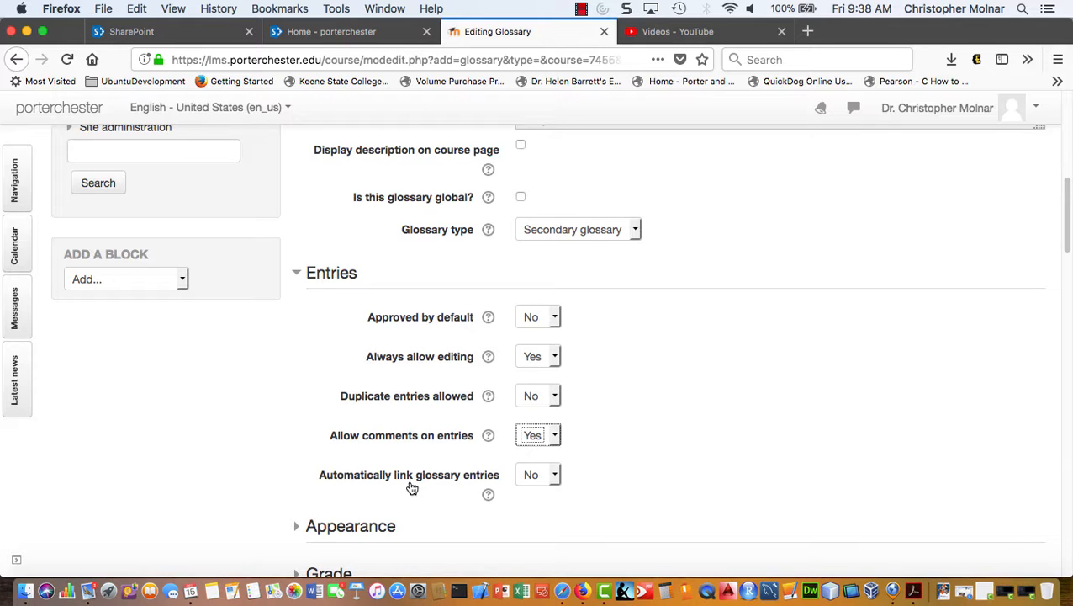
In the glossary's appearance settings, set the entries shown per page to 25
{"action": "scroll", "coordinate": [412, 487], "scroll_direction": "down", "scroll_amount": 2}
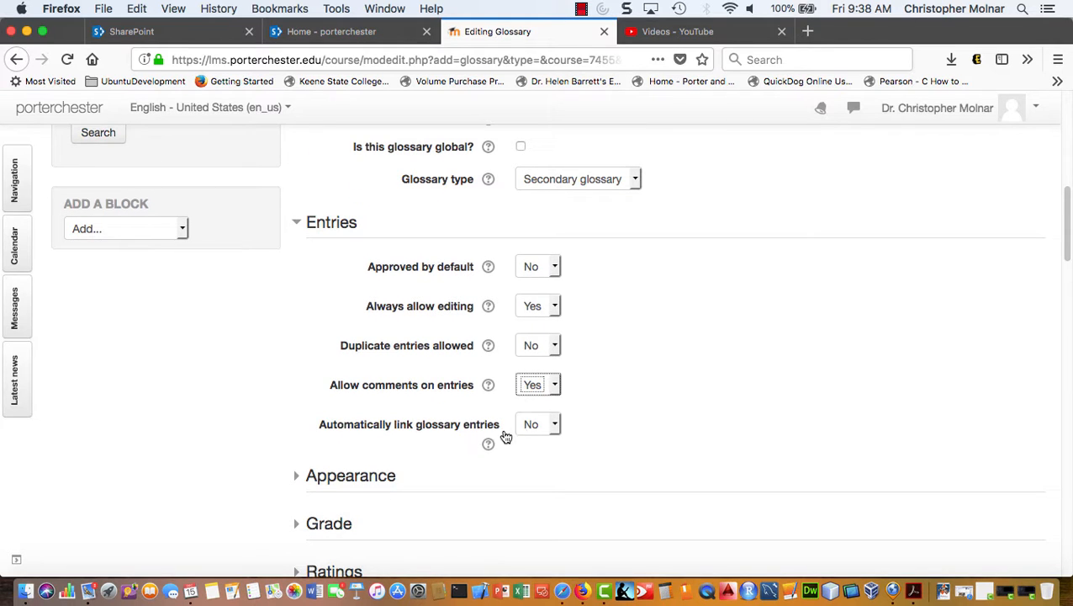
{"action": "scroll", "coordinate": [581, 442], "scroll_direction": "down", "scroll_amount": 3}
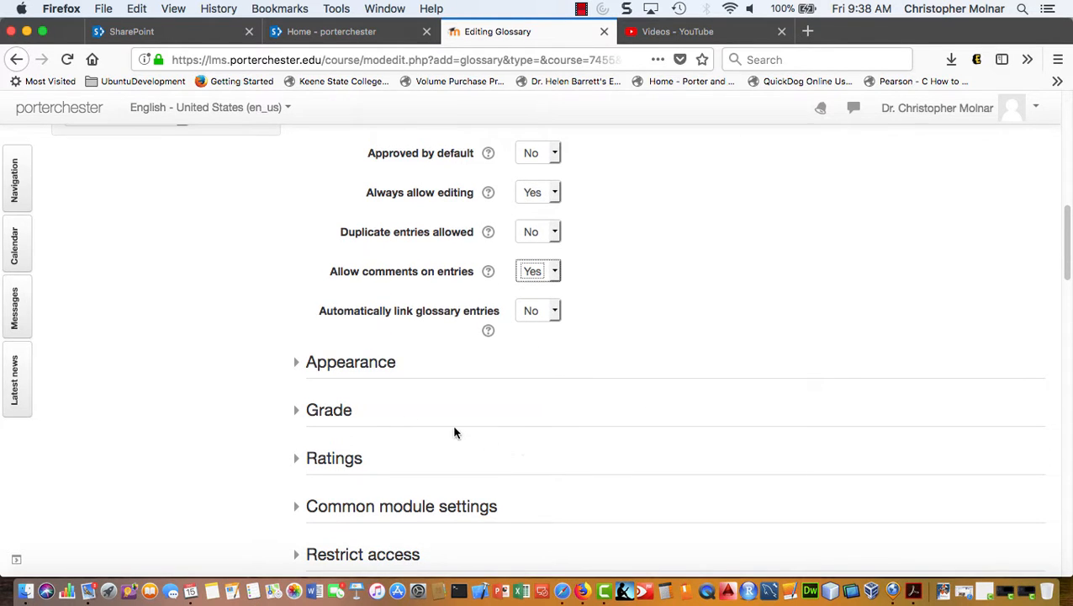
{"action": "left_click", "coordinate": [292, 365]}
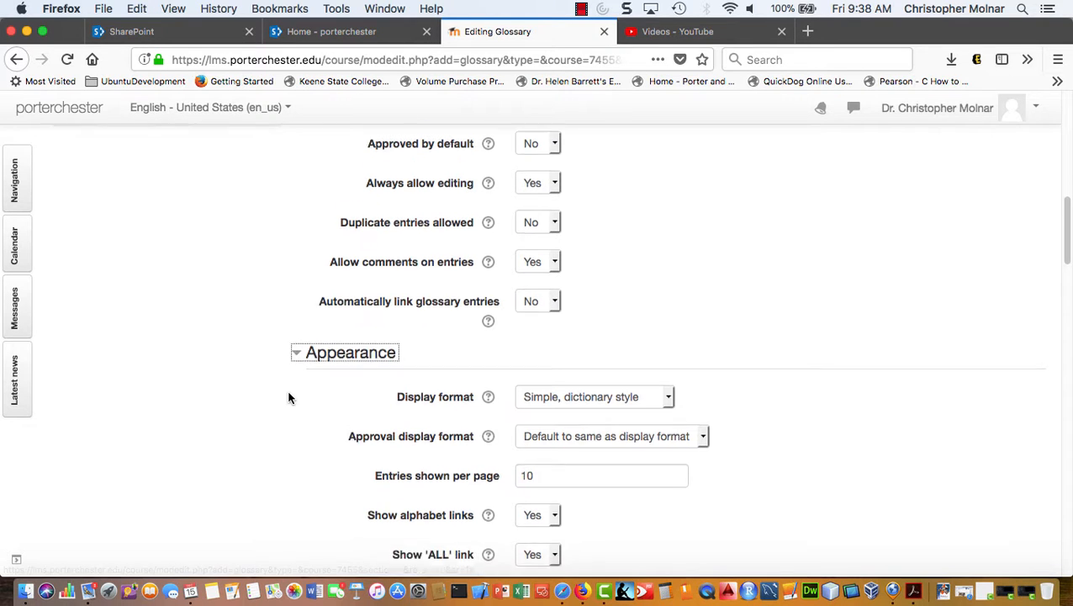
{"action": "scroll", "coordinate": [292, 370], "scroll_direction": "down", "scroll_amount": 4}
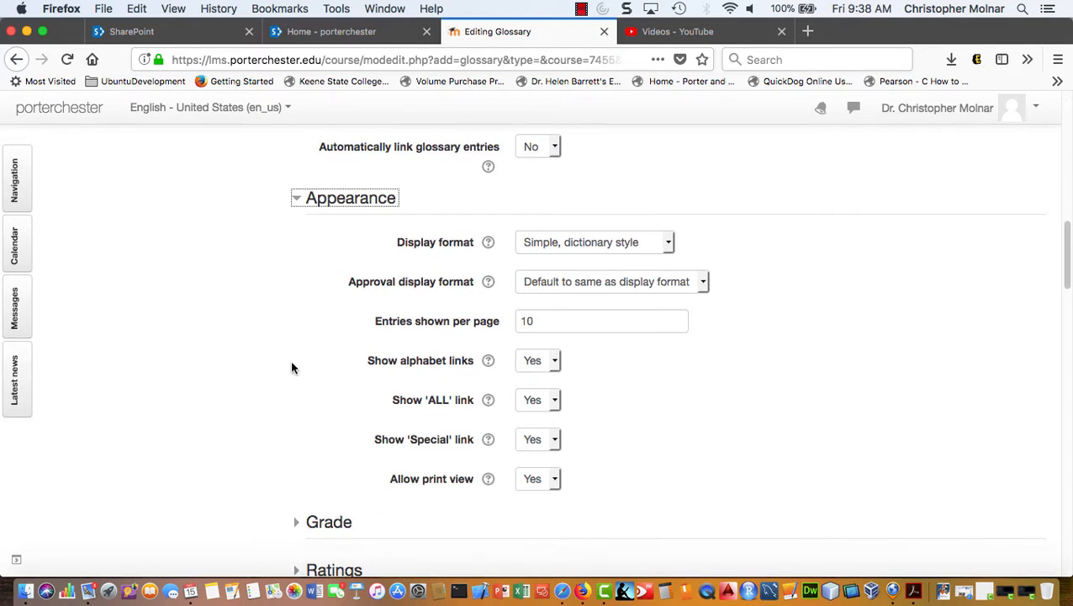
{"action": "double_click", "coordinate": [545, 326]}
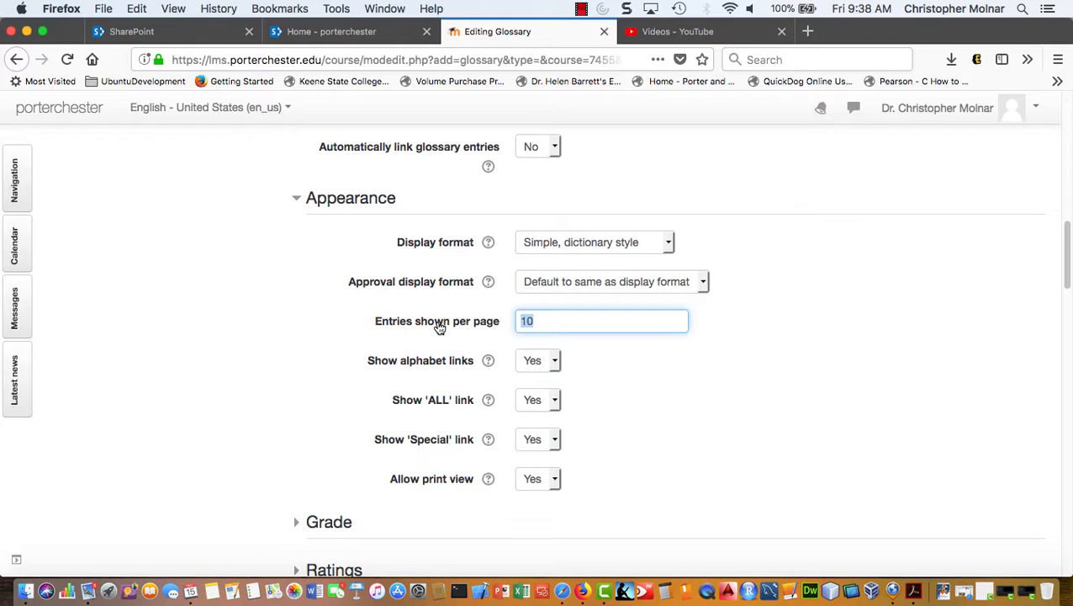
{"action": "type", "text": "25"}
{"action": "left_click", "coordinate": [636, 414]}
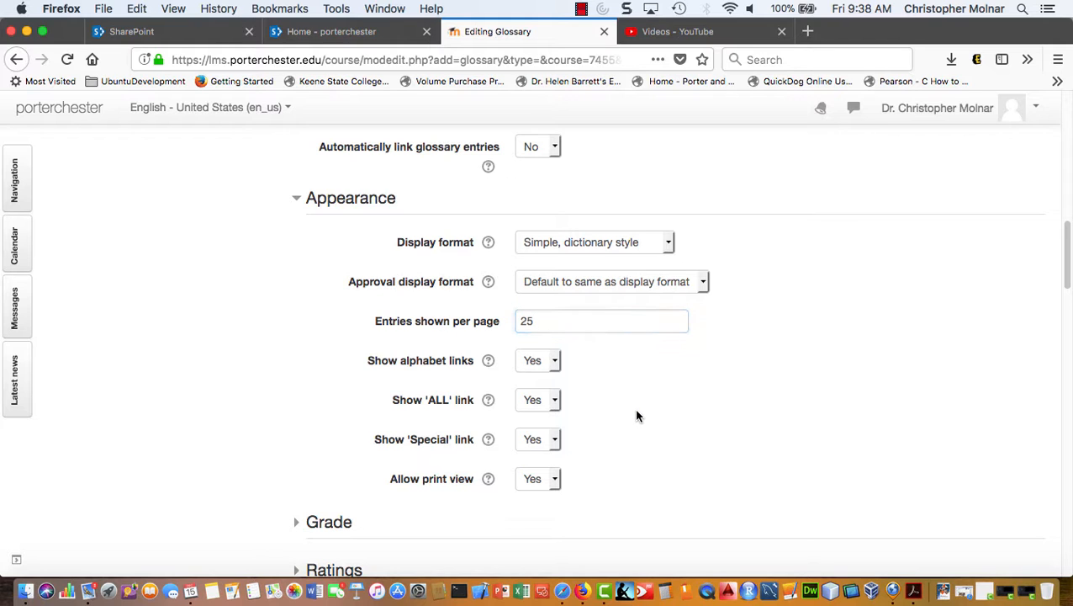
Keep the glossary's grade category at Not categorized, then save the settings and display the glossary
{"action": "scroll", "coordinate": [635, 412], "scroll_direction": "down", "scroll_amount": 5}
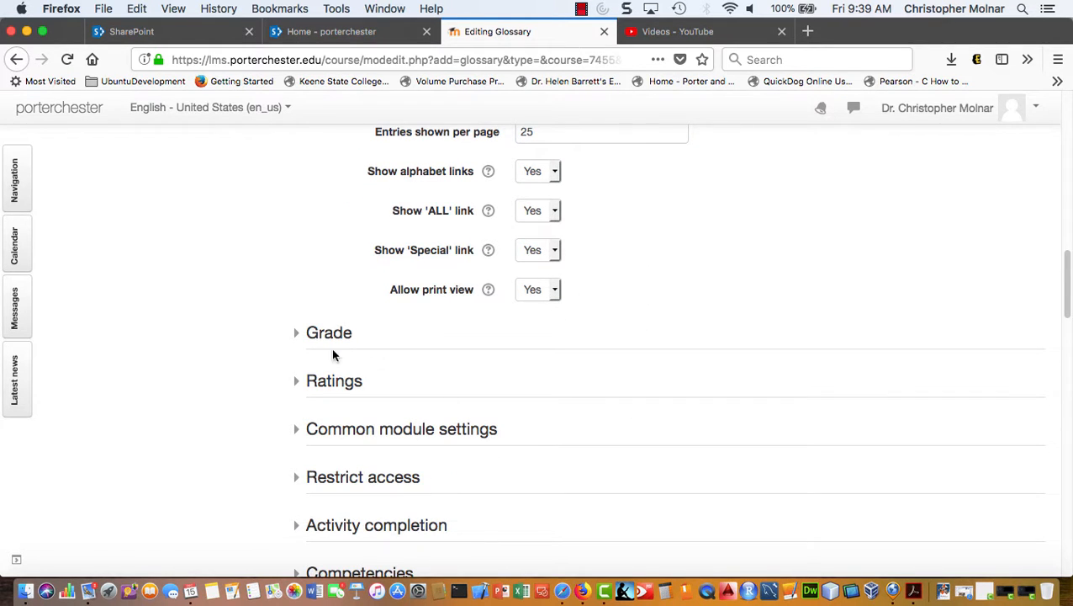
{"action": "left_click", "coordinate": [295, 336]}
{"action": "scroll", "coordinate": [247, 342], "scroll_direction": "down", "scroll_amount": 2}
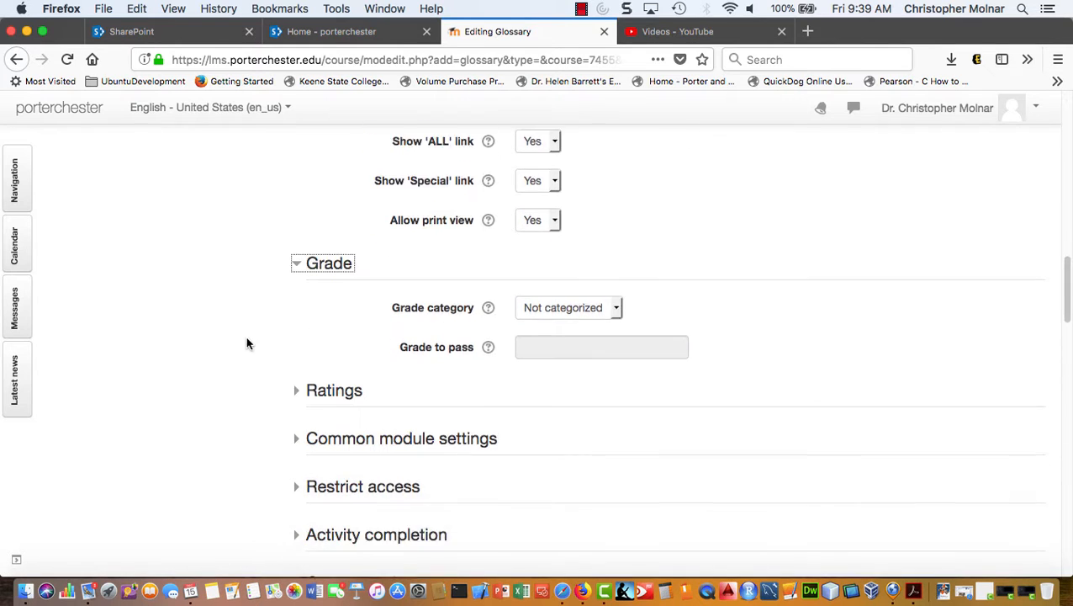
{"action": "scroll", "coordinate": [246, 343], "scroll_direction": "down", "scroll_amount": 2}
{"action": "left_click", "coordinate": [590, 229]}
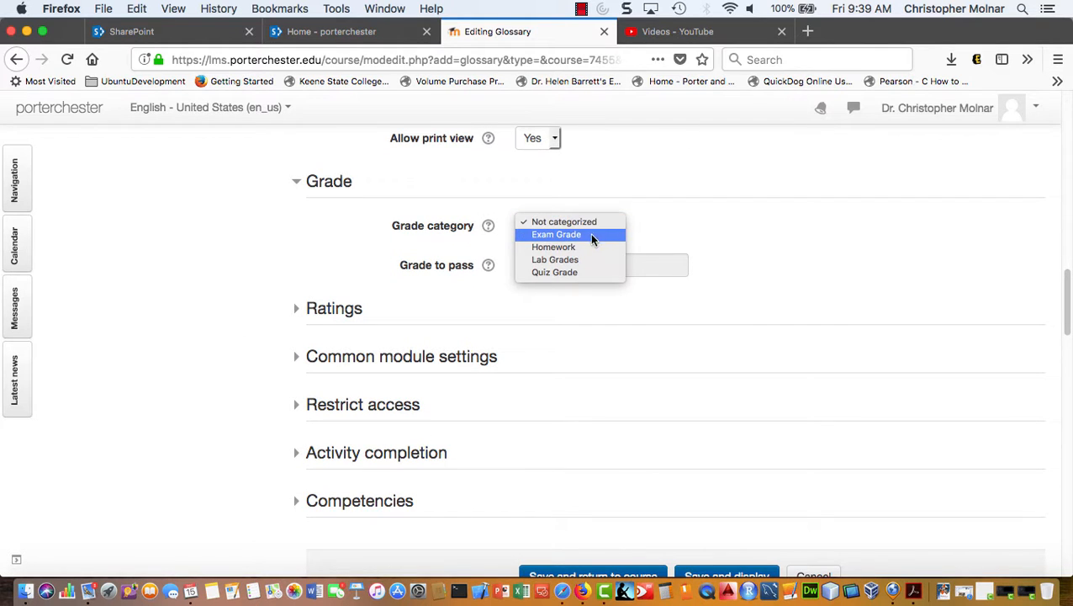
{"action": "left_click", "coordinate": [696, 230]}
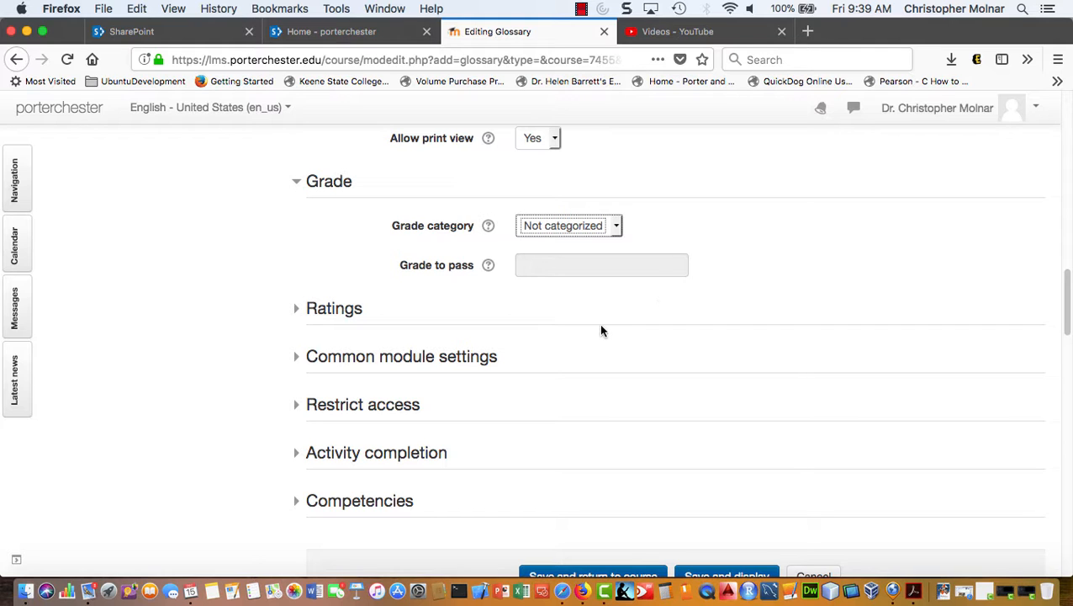
{"action": "scroll", "coordinate": [575, 344], "scroll_direction": "down", "scroll_amount": 2}
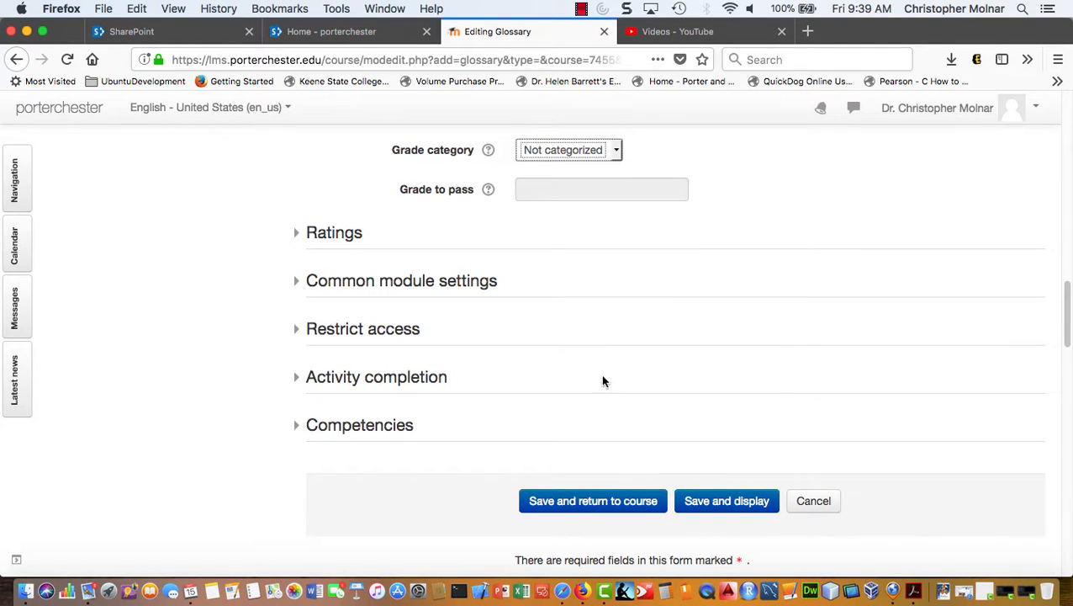
{"action": "left_click", "coordinate": [708, 503]}
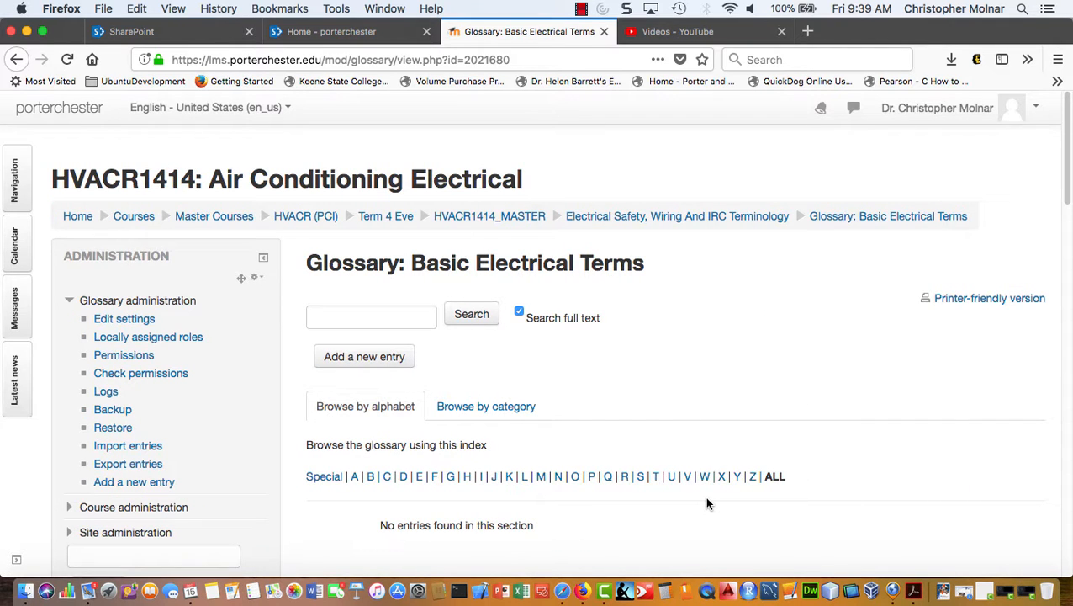
Start a new glossary entry with the concept Switch
{"action": "left_click", "coordinate": [354, 360]}
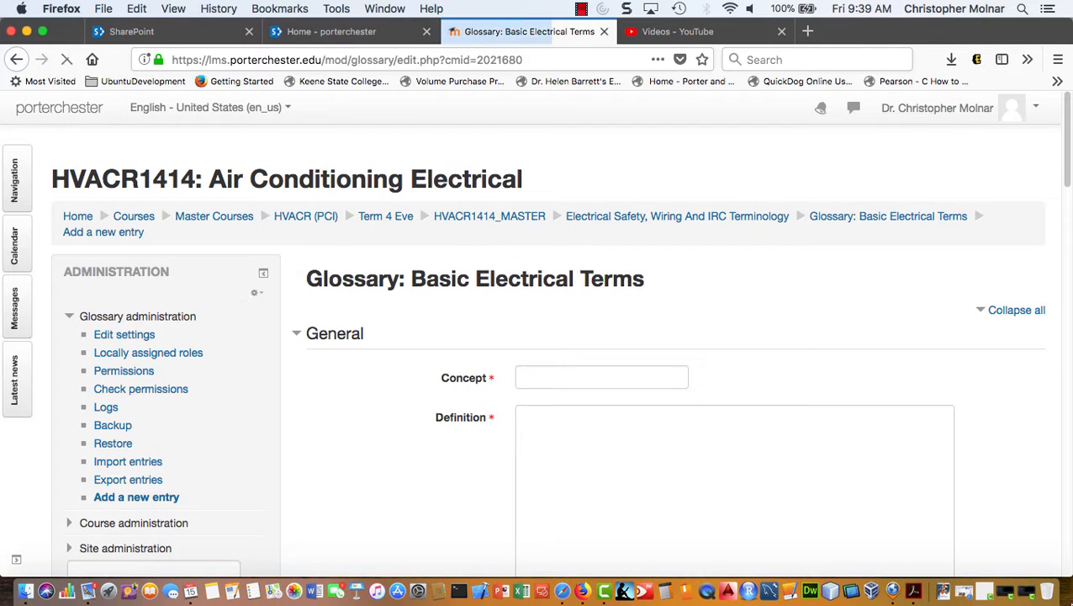
{"action": "left_click", "coordinate": [570, 377]}
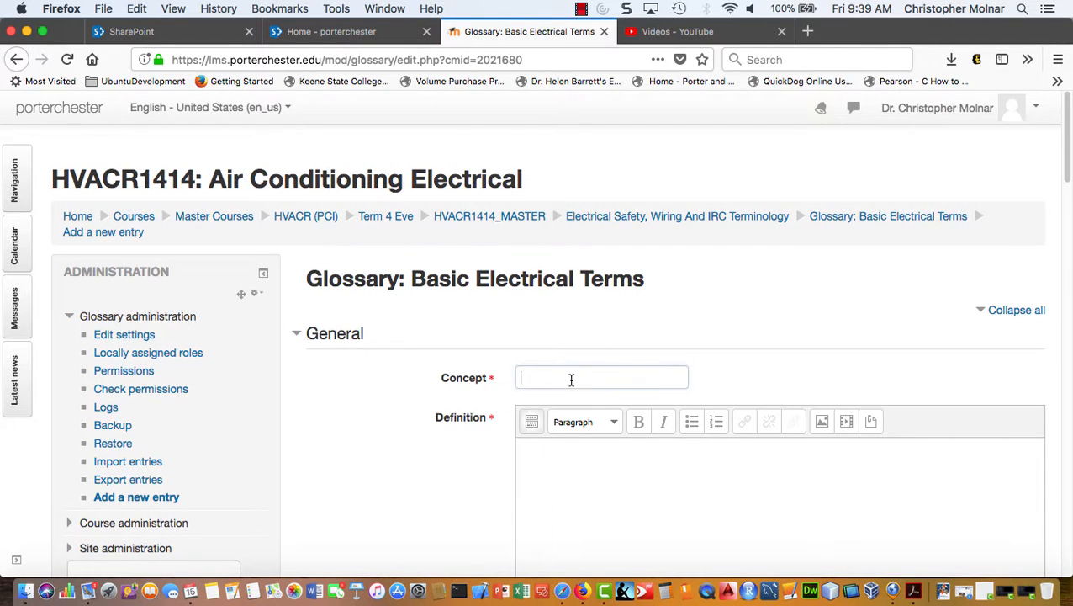
{"action": "type", "text": "Switch"}
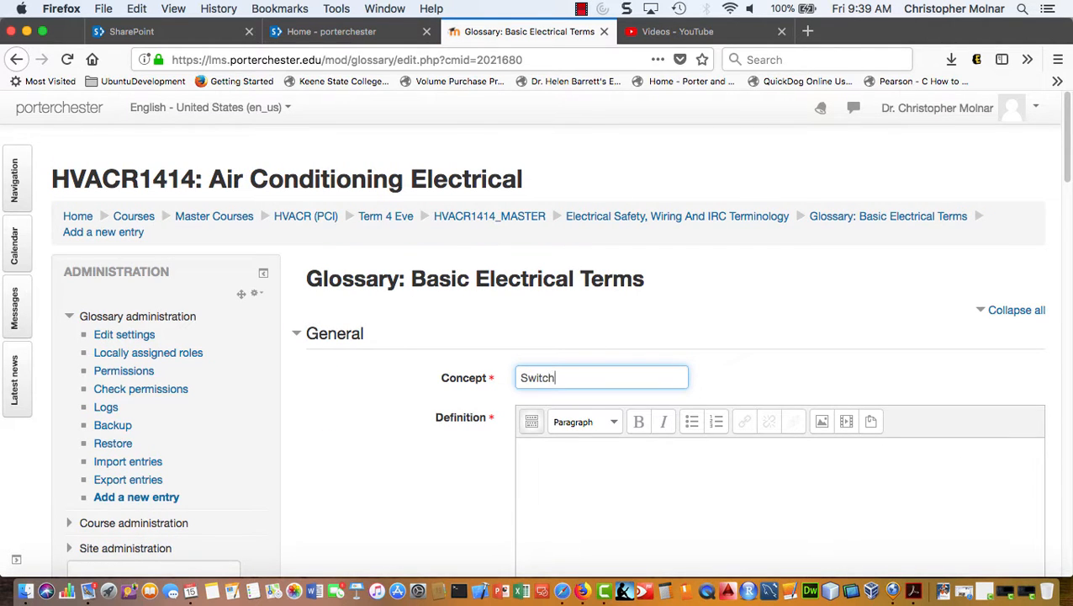
{"action": "key", "text": "Tab"}
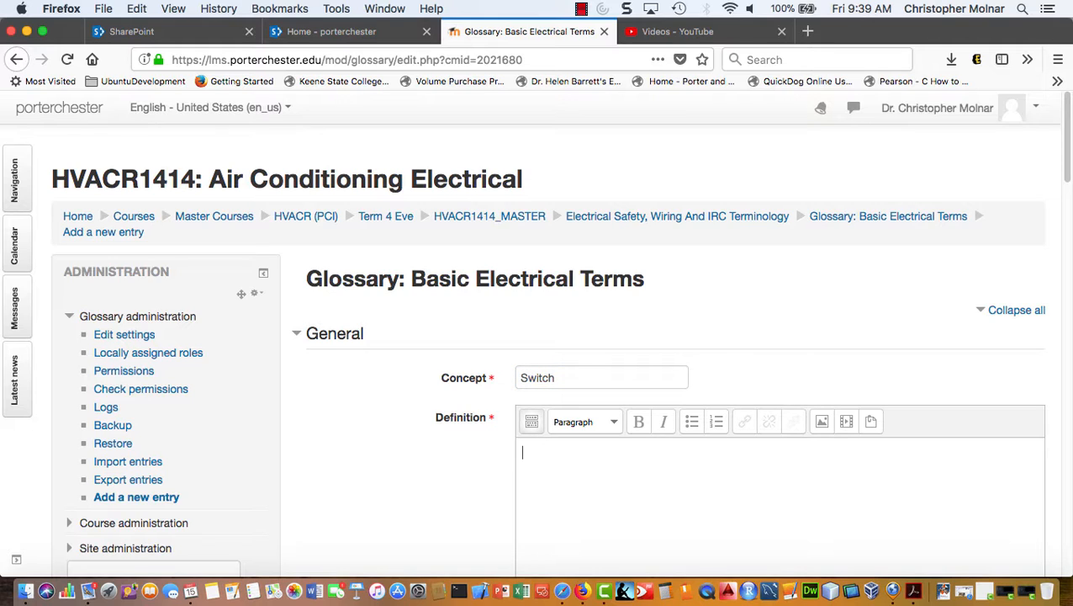
Enter the definition "A device that allows or disallows electric current to flow - a control device" for the Switch entry
{"action": "type", "text": "A device that turns"}
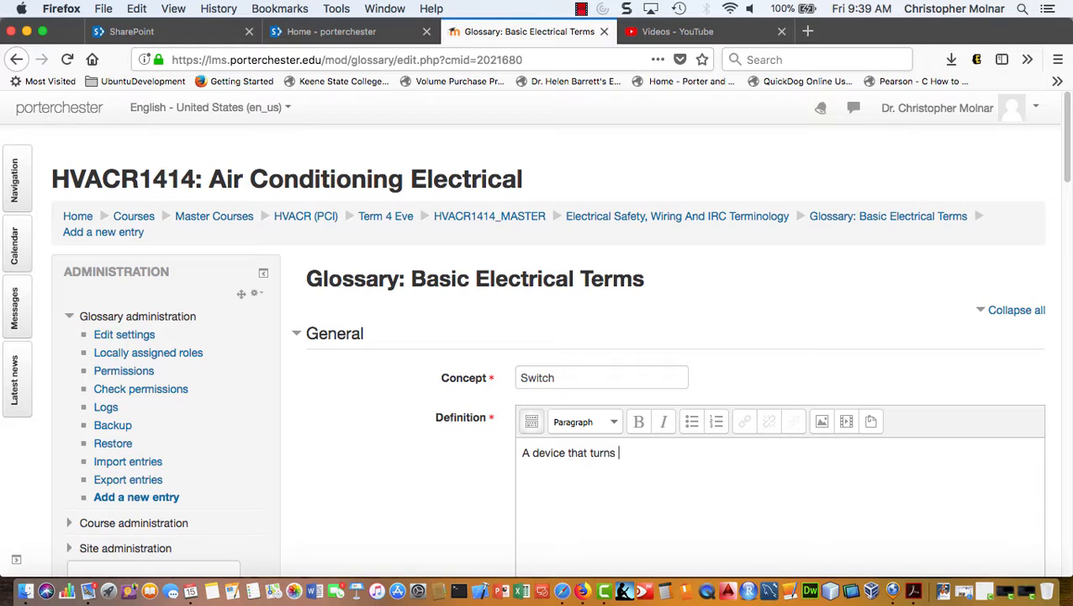
{"action": "key", "text": "BackSpace"}
{"action": "key", "text": "BackSpace"}
{"action": "key", "text": "BackSpace"}
{"action": "key", "text": "BackSpace"}
{"action": "key", "text": "BackSpace"}
{"action": "key", "text": "BackSpace"}
{"action": "type", "text": "allows or disallows e"}
{"action": "type", "text": "lectric u"}
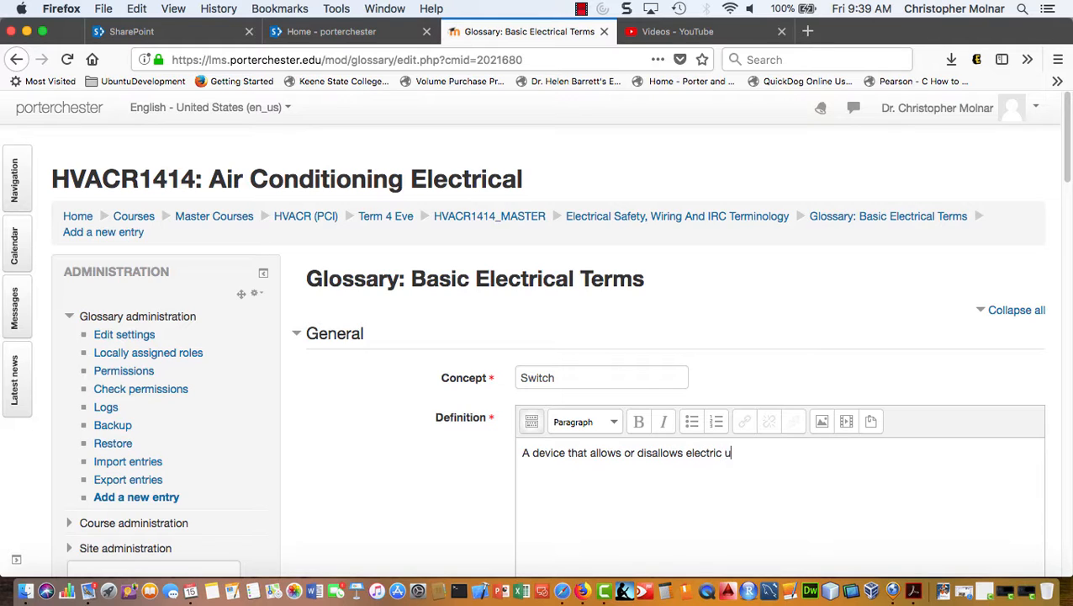
{"action": "key", "text": "BackSpace"}
{"action": "type", "text": "current to flow - a control device"}
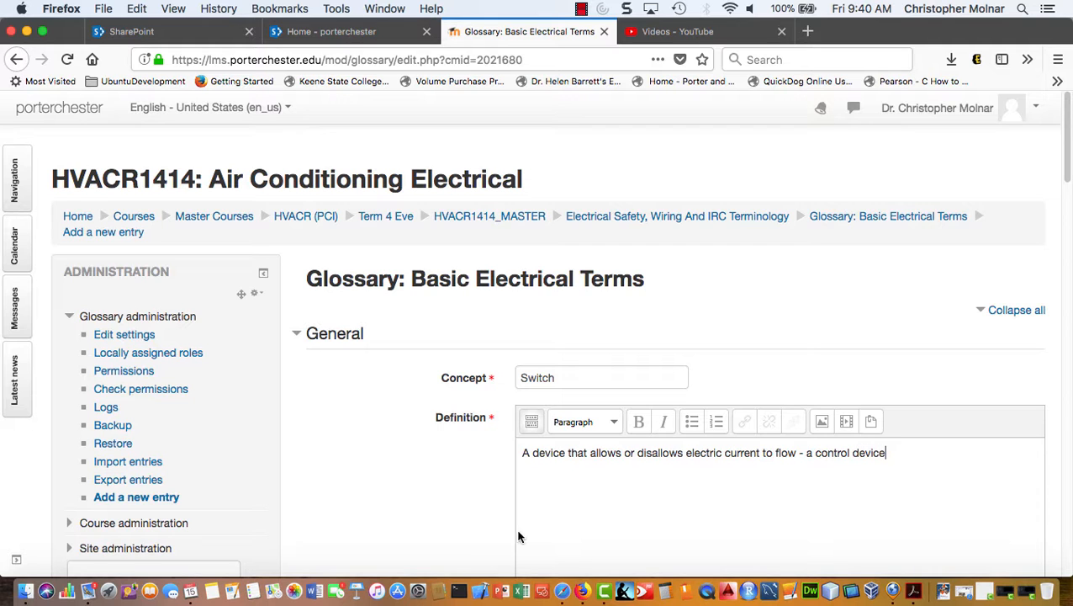
Save the Switch entry and view it in the glossary
{"action": "scroll", "coordinate": [333, 446], "scroll_direction": "down", "scroll_amount": 10}
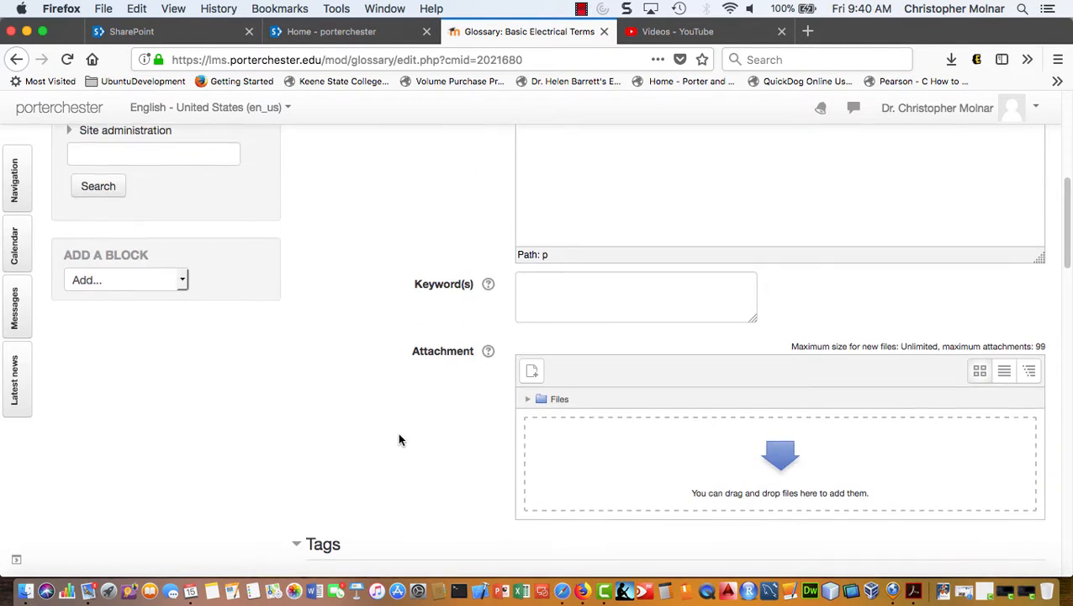
{"action": "scroll", "coordinate": [398, 438], "scroll_direction": "down", "scroll_amount": 5}
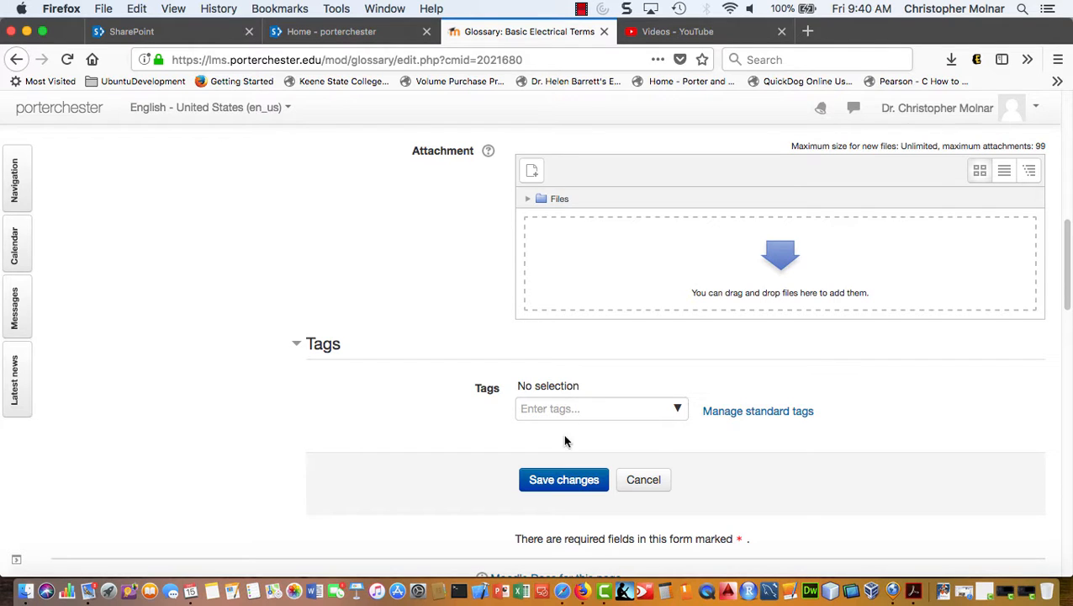
{"action": "left_click", "coordinate": [566, 490]}
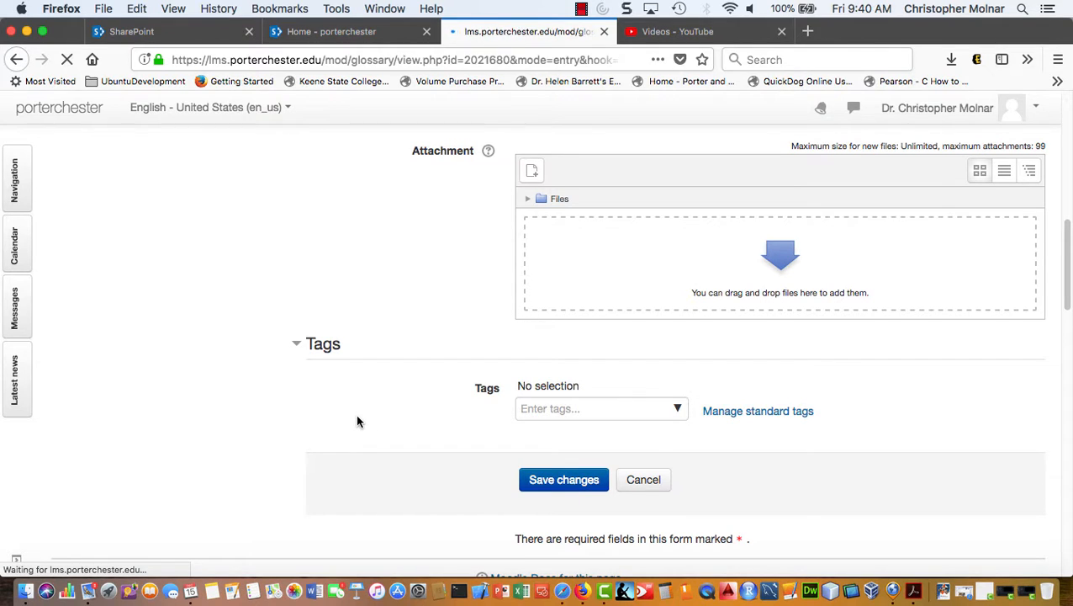
{"action": "scroll", "coordinate": [357, 417], "scroll_direction": "down", "scroll_amount": 5}
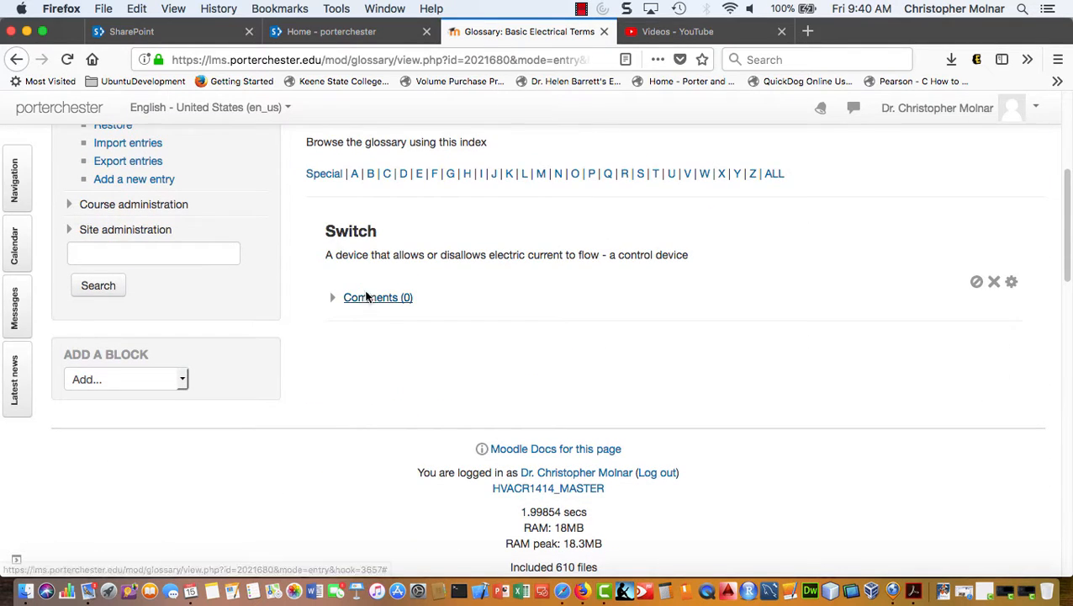
{"action": "scroll", "coordinate": [372, 286], "scroll_direction": "up", "scroll_amount": 3}
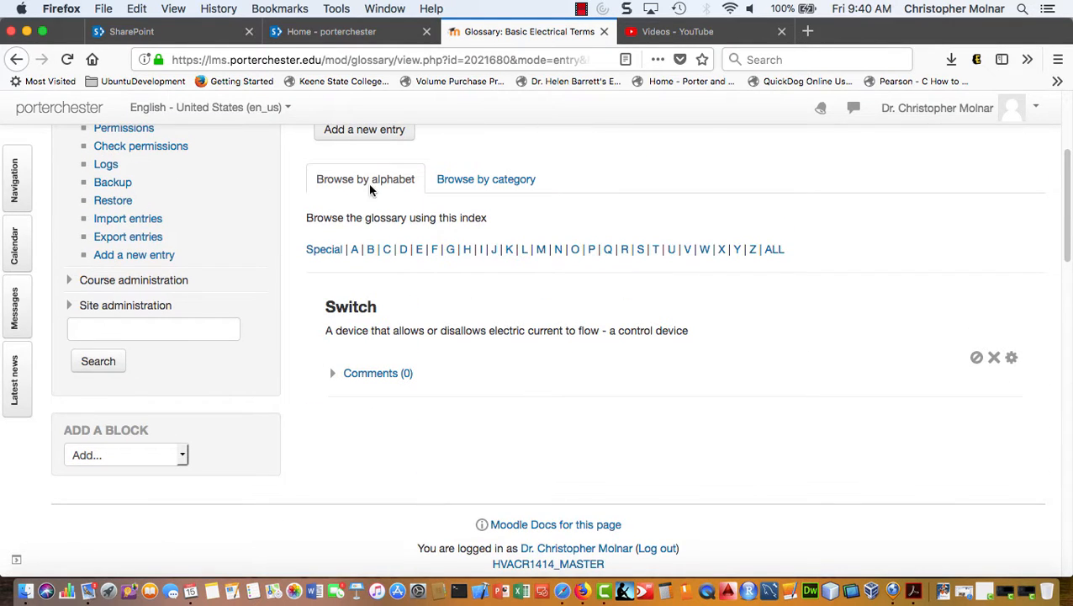
Start another glossary entry with the concept Voltage
{"action": "left_click", "coordinate": [369, 135]}
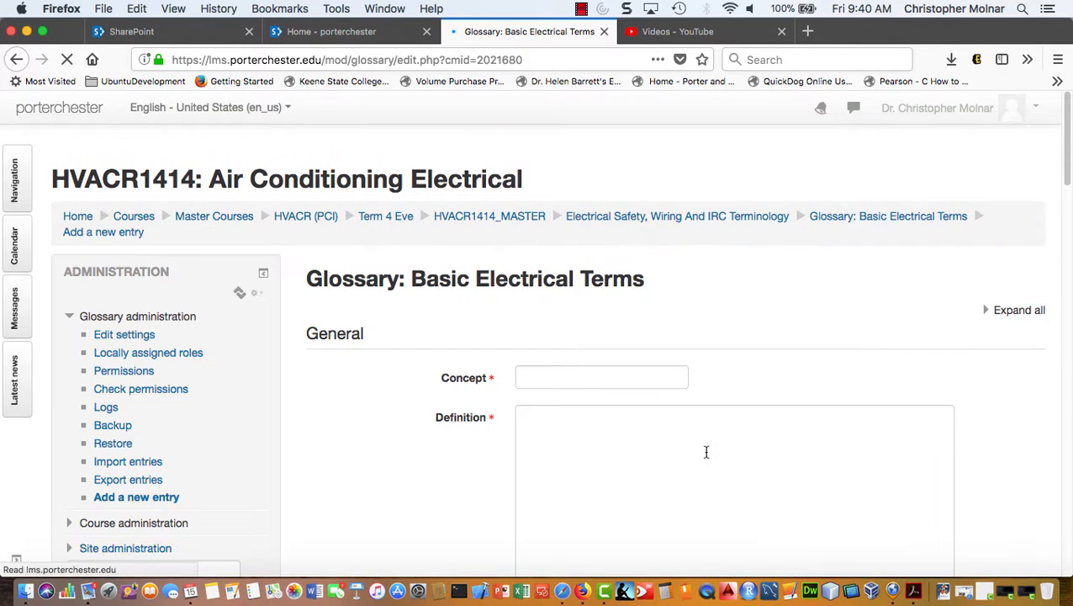
{"action": "left_click", "coordinate": [585, 380]}
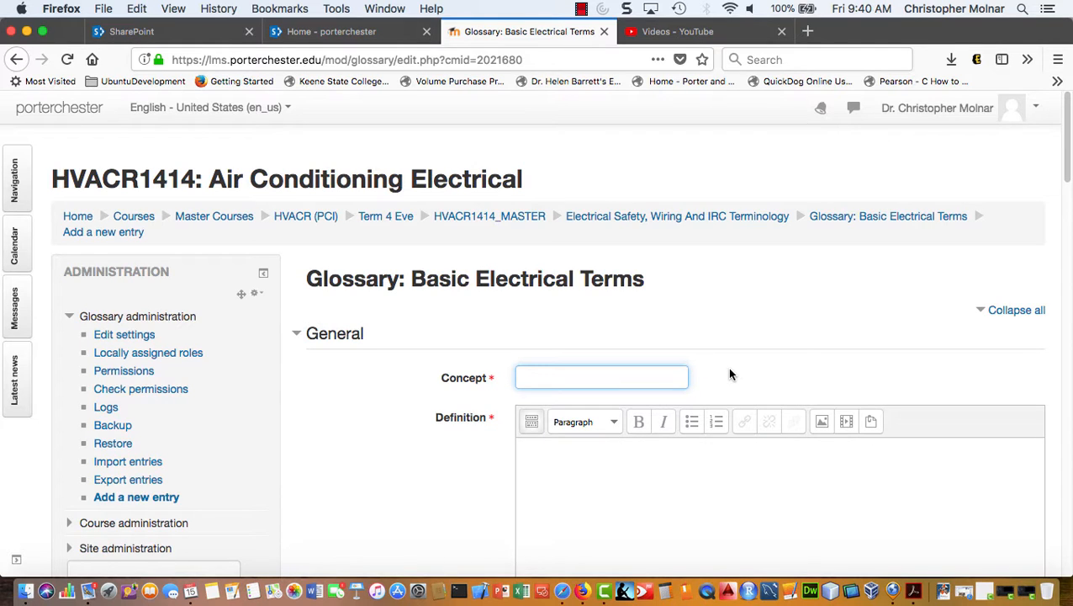
{"action": "type", "text": "Voltage"}
{"action": "key", "text": "Tab"}
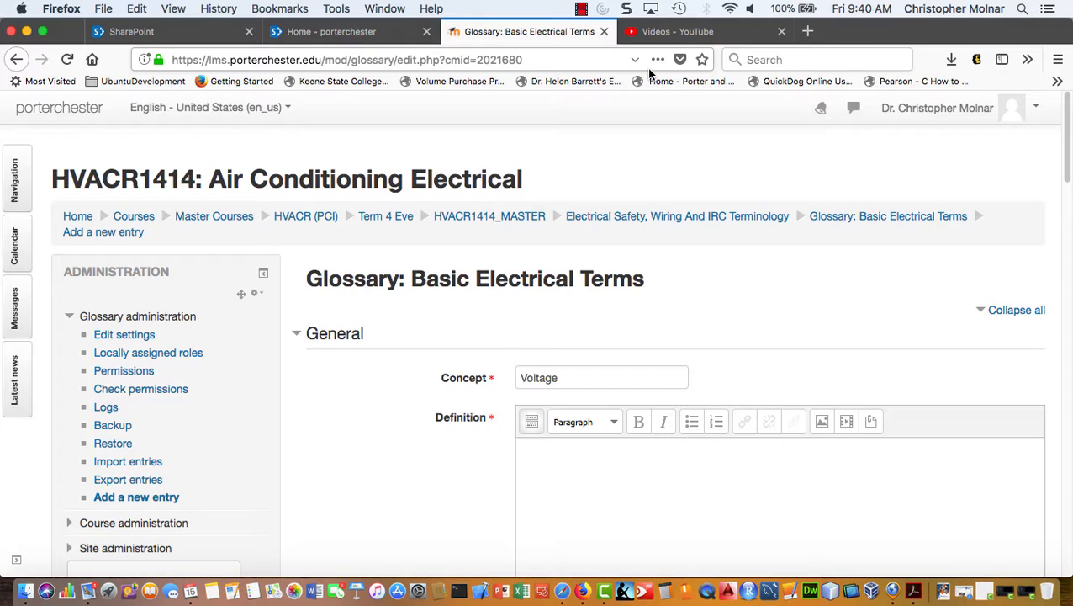
Define Voltage as "A potential to do work. Read with a voltmeter" and save the entry
{"action": "type", "text": "A potential to do work"}
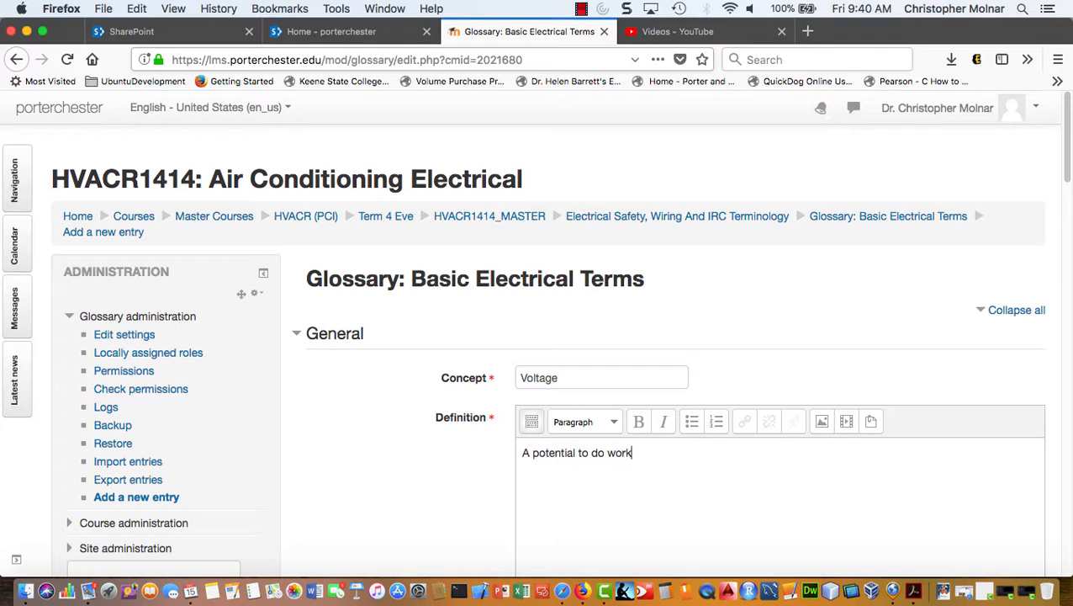
{"action": "type", "text": ". Read with a voltmeter"}
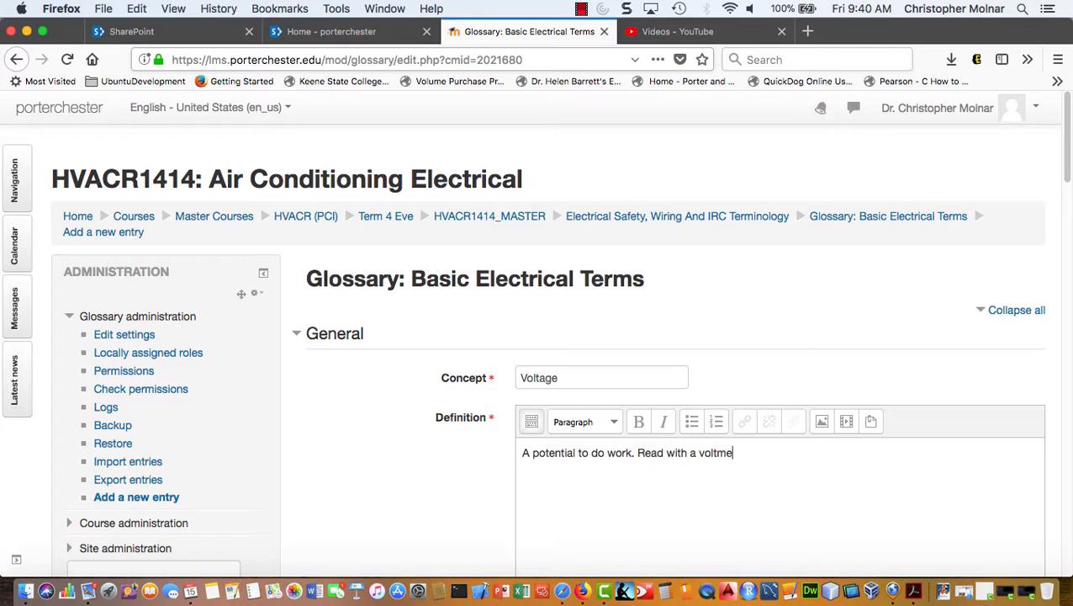
{"action": "scroll", "coordinate": [427, 280], "scroll_direction": "down", "scroll_amount": 10}
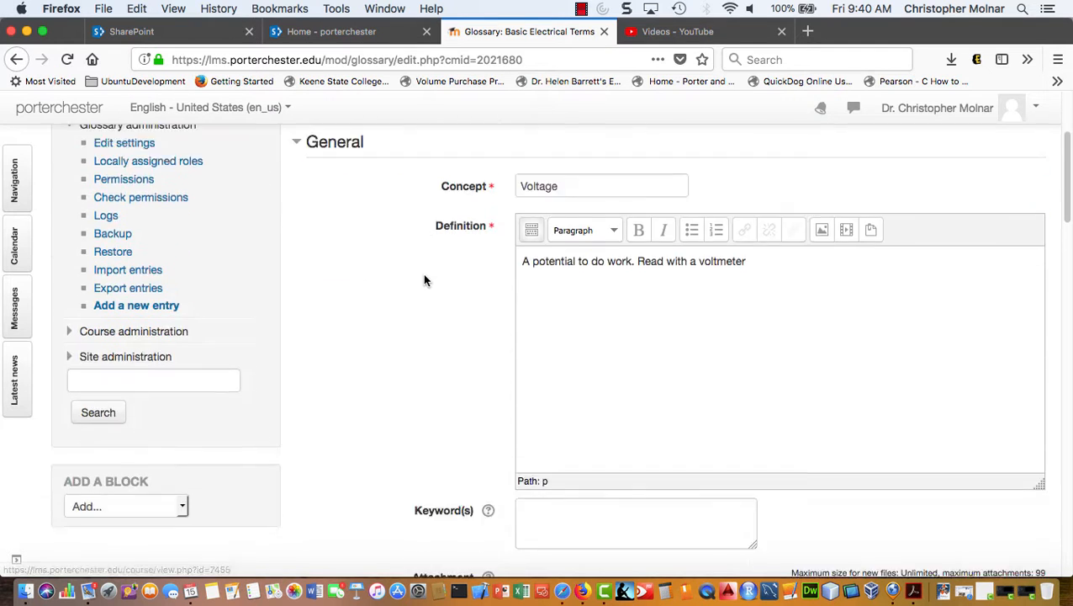
{"action": "left_click", "coordinate": [555, 468]}
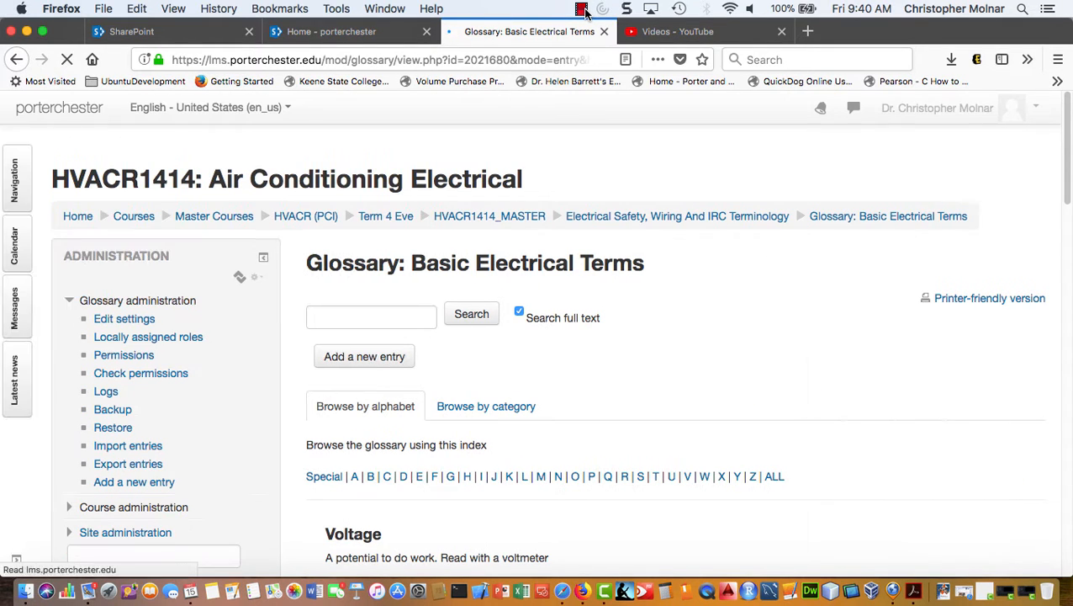
{"action": "left_click", "coordinate": [582, 10]}
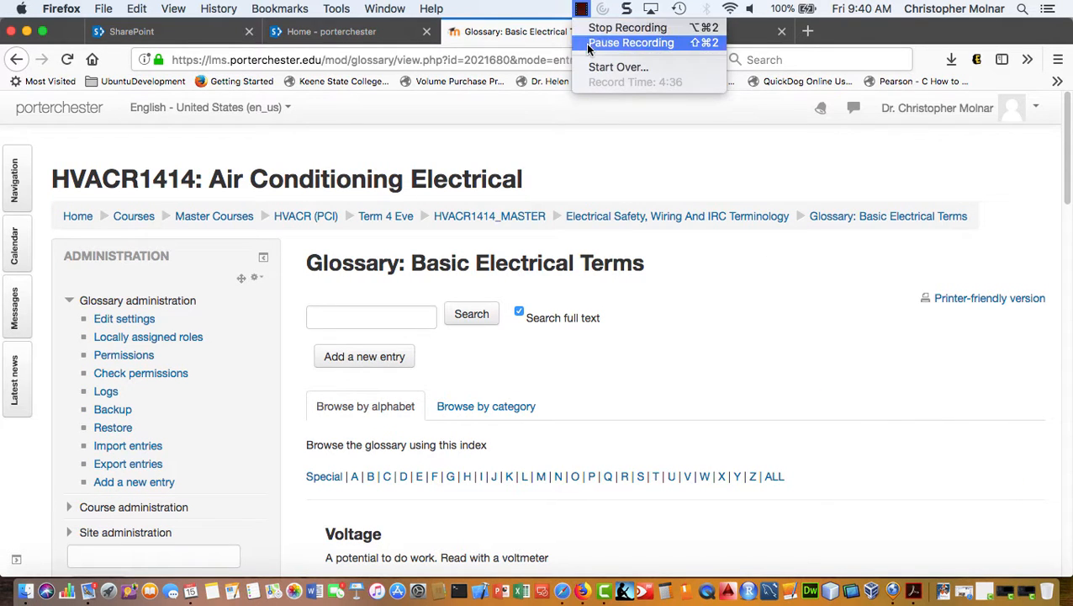
{"action": "left_click", "coordinate": [629, 43]}
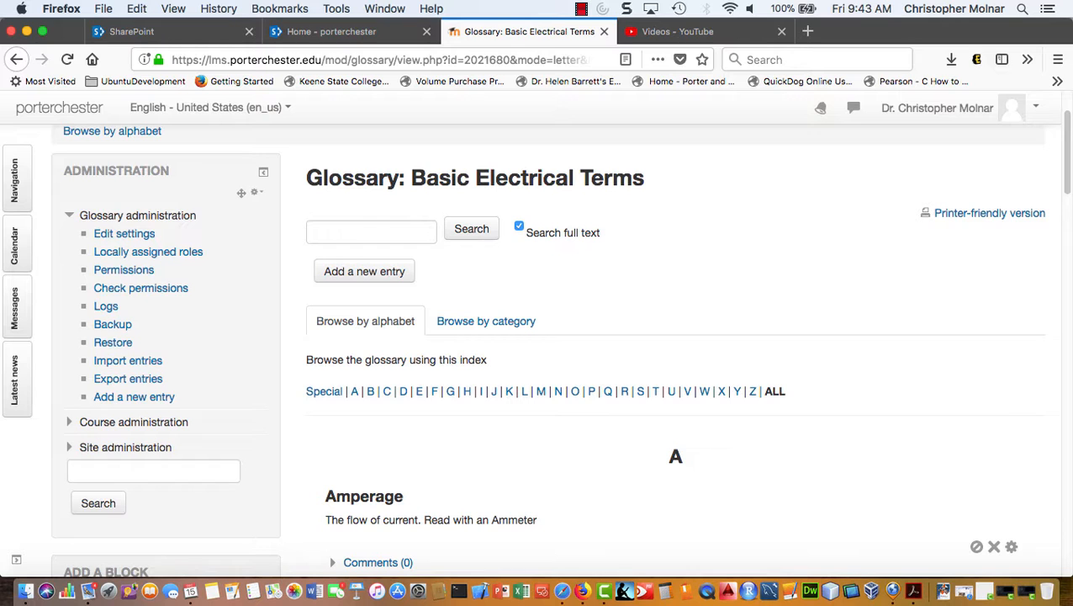
Review all entries and their definitions in the alphabetical listing of the Basic Electrical Terms glossary
{"action": "scroll", "coordinate": [806, 326], "scroll_direction": "down", "scroll_amount": 4}
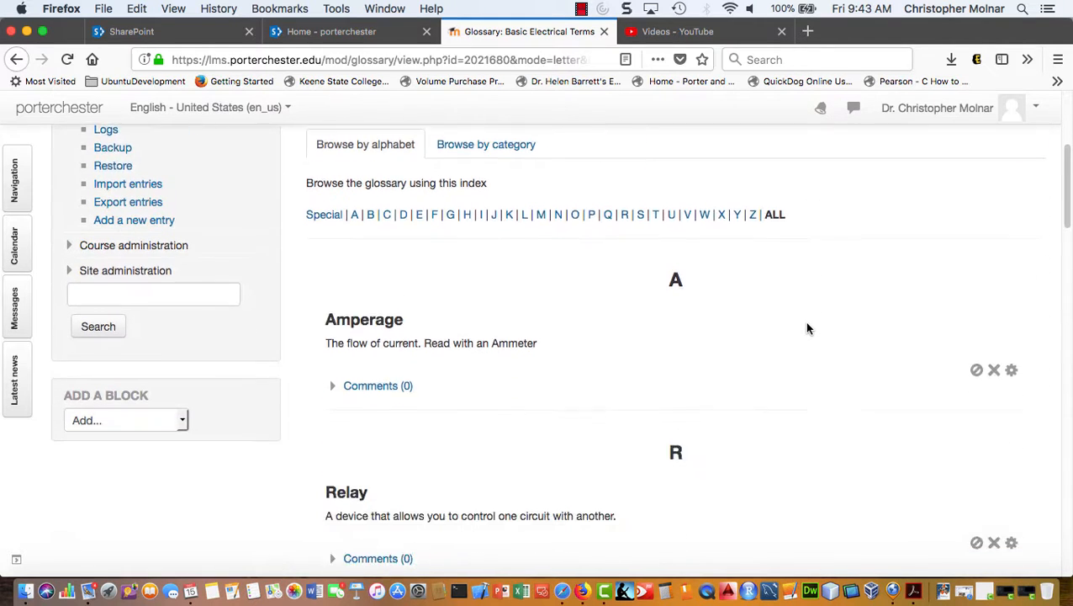
{"action": "scroll", "coordinate": [803, 324], "scroll_direction": "down", "scroll_amount": 1}
{"action": "scroll", "coordinate": [798, 311], "scroll_direction": "up", "scroll_amount": 1}
{"action": "scroll", "coordinate": [775, 357], "scroll_direction": "down", "scroll_amount": 3}
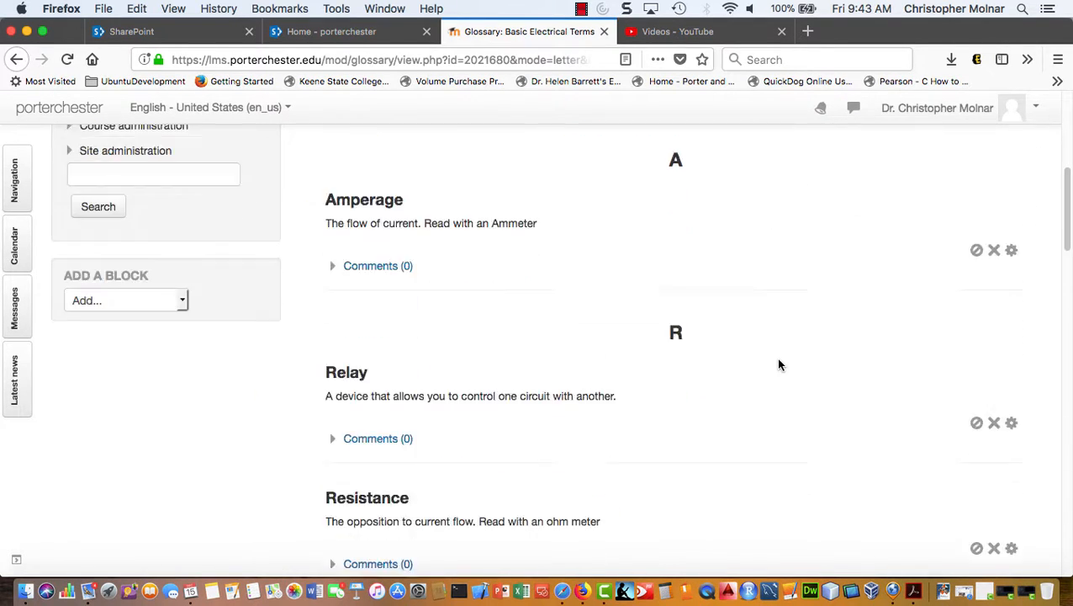
{"action": "scroll", "coordinate": [778, 360], "scroll_direction": "down", "scroll_amount": 4}
{"action": "scroll", "coordinate": [778, 361], "scroll_direction": "up", "scroll_amount": 2}
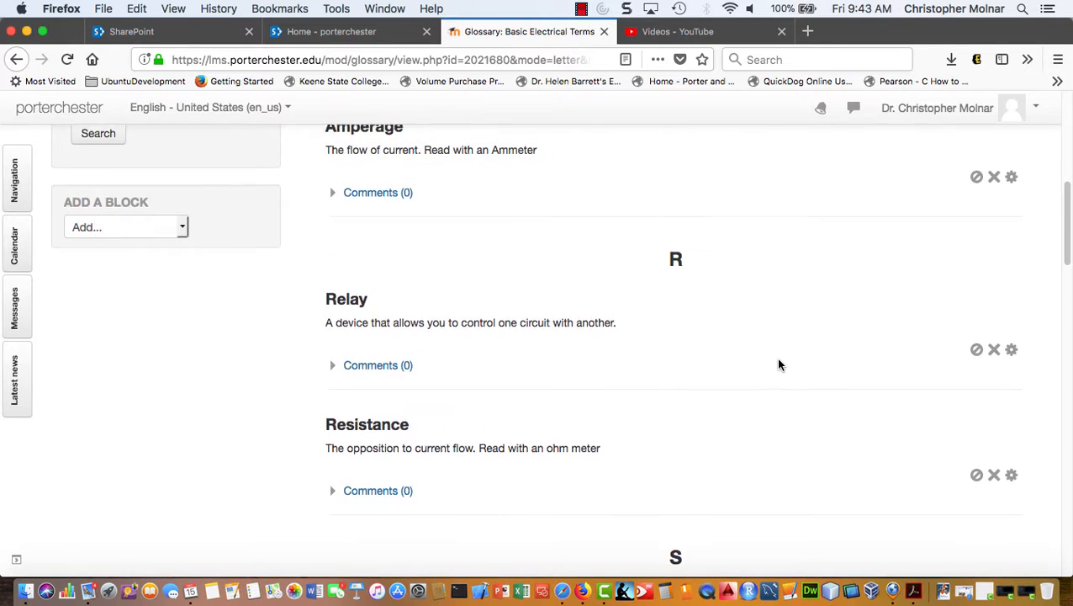
{"action": "scroll", "coordinate": [778, 364], "scroll_direction": "down", "scroll_amount": 12}
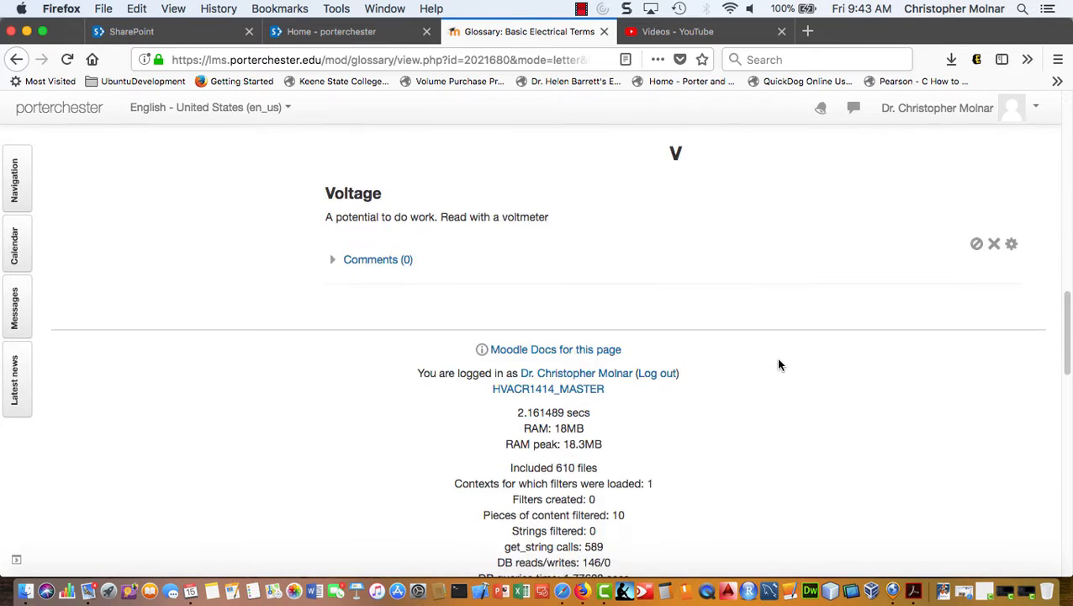
{"action": "scroll", "coordinate": [779, 364], "scroll_direction": "up", "scroll_amount": 10}
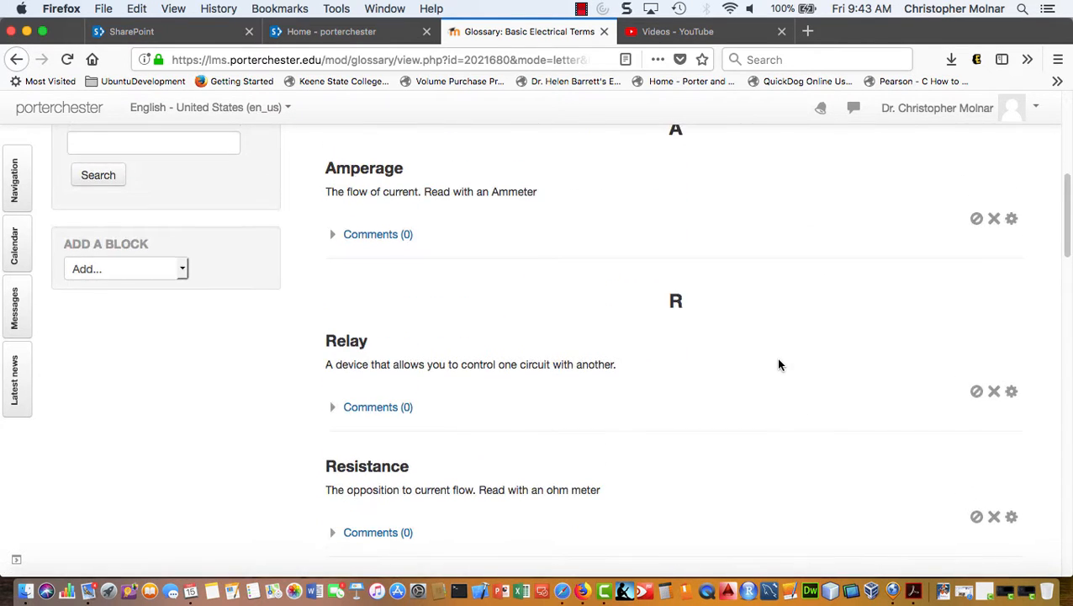
{"action": "scroll", "coordinate": [645, 353], "scroll_direction": "up", "scroll_amount": 1}
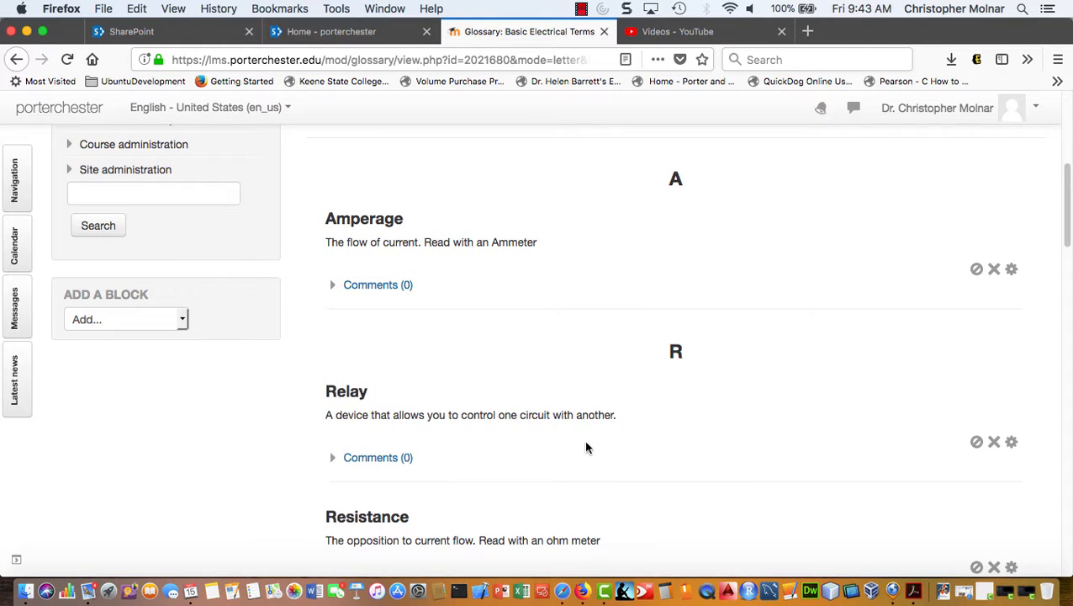
{"action": "scroll", "coordinate": [598, 408], "scroll_direction": "up", "scroll_amount": 8}
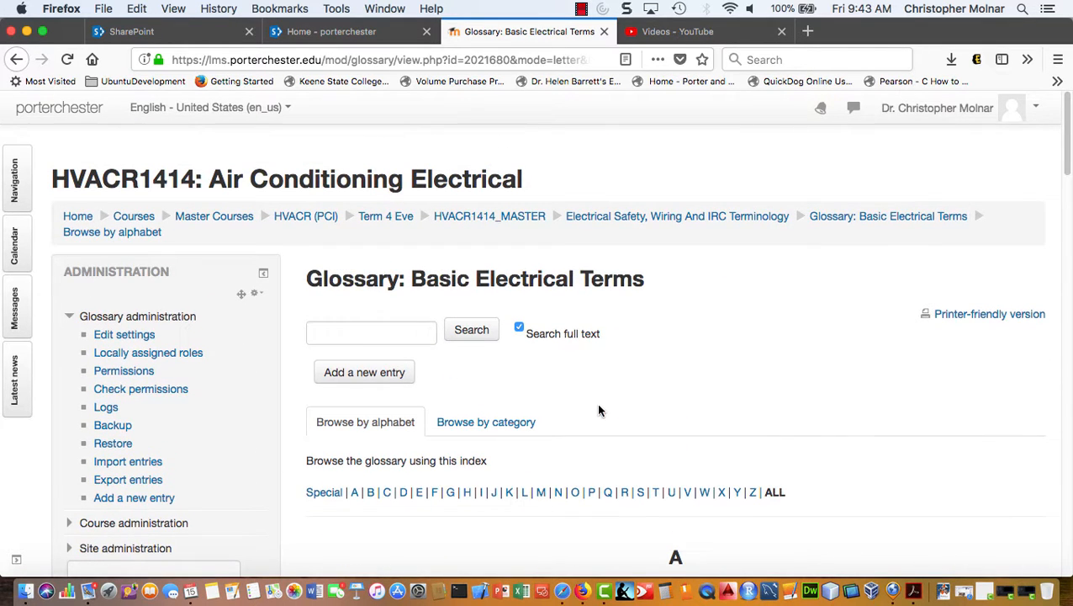
Return to the course section Electrical Safety, Wiring And IRC Terminology and locate the Basic Electrical Terms glossary among its activities
{"action": "left_click", "coordinate": [707, 220]}
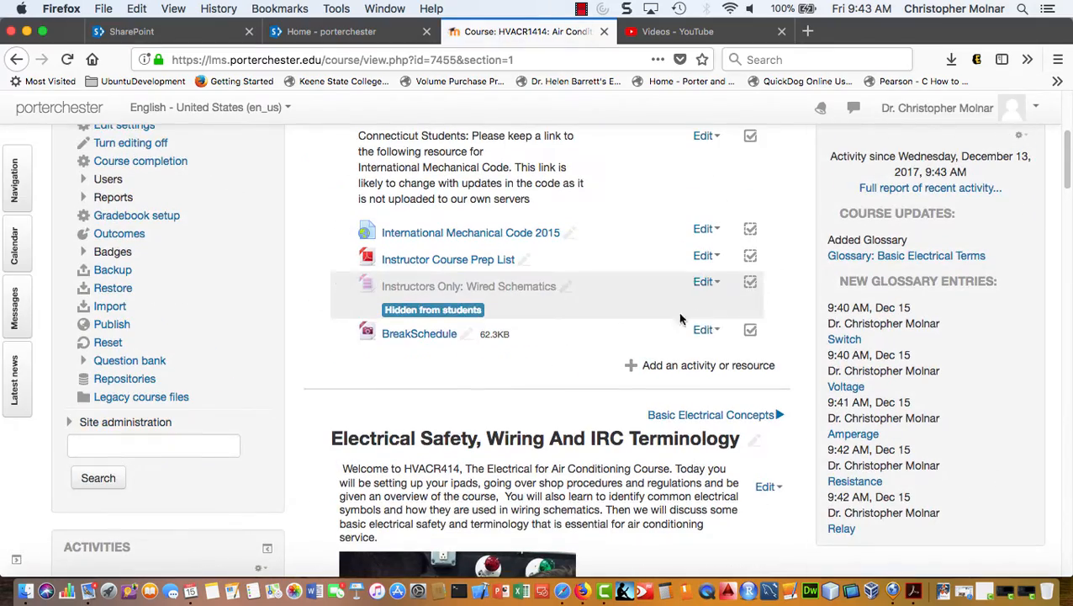
{"action": "scroll", "coordinate": [431, 351], "scroll_direction": "down", "scroll_amount": 15}
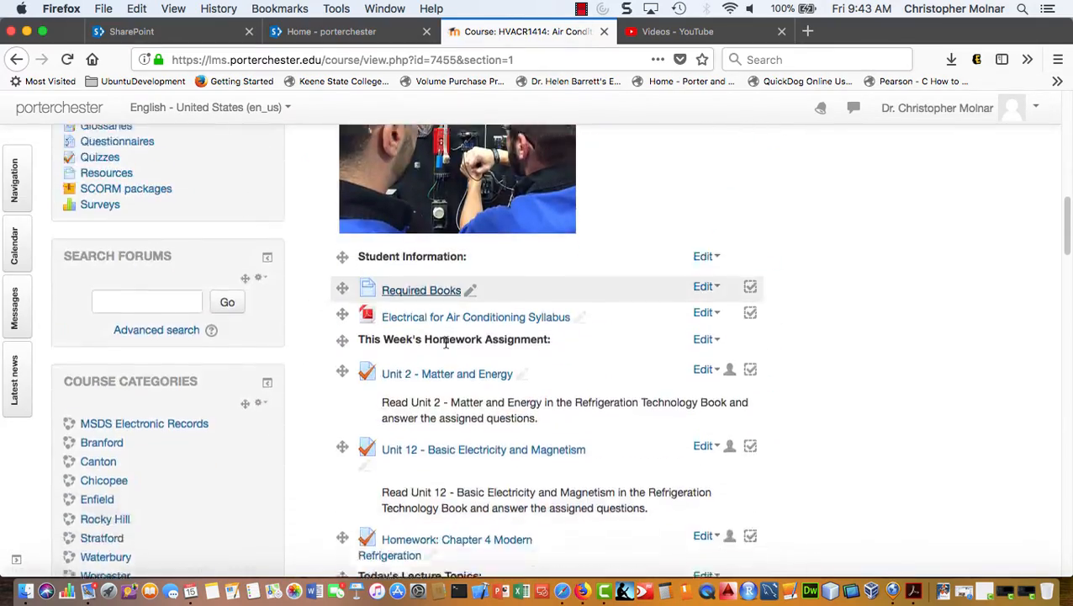
{"action": "scroll", "coordinate": [445, 347], "scroll_direction": "down", "scroll_amount": 10}
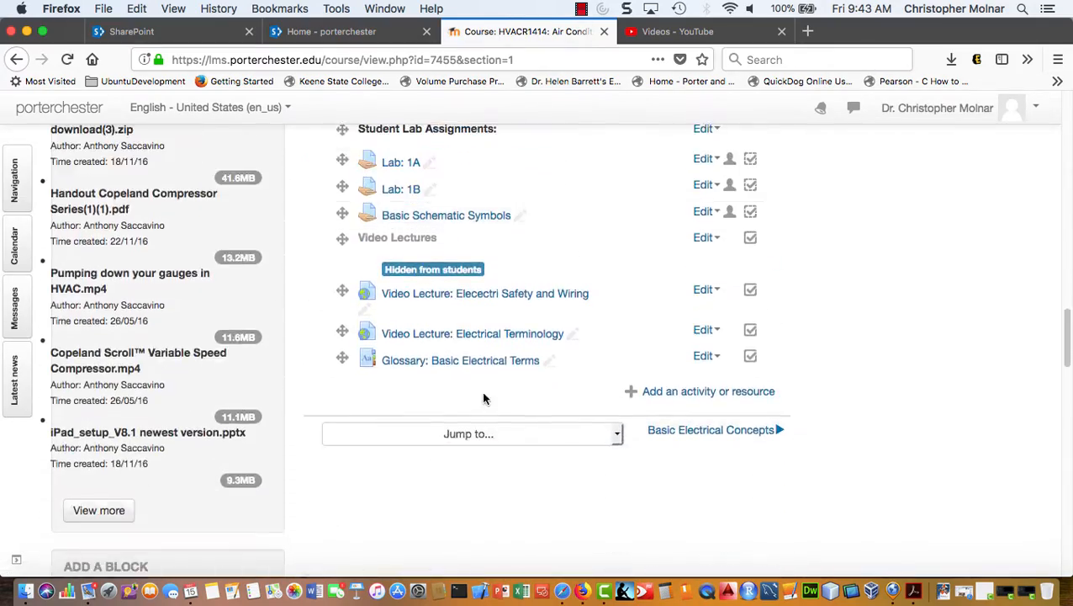